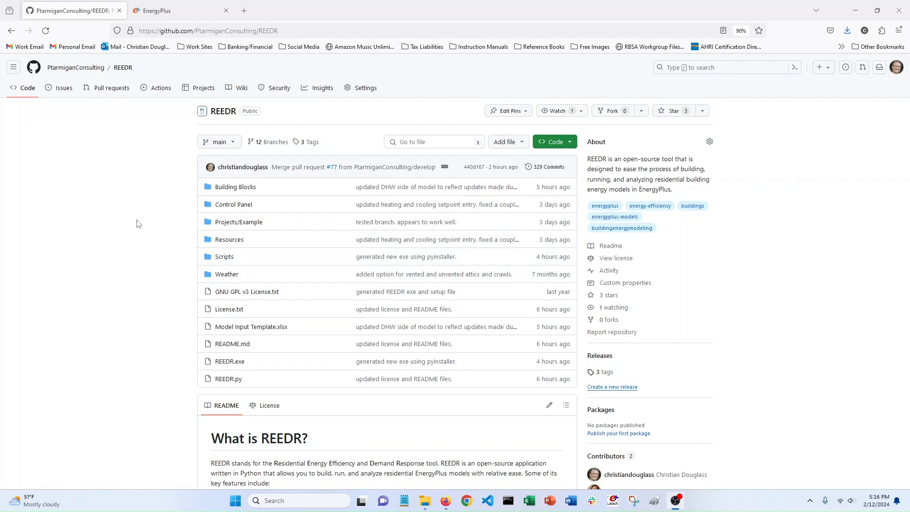
# Look over the REEDR repository page and open the v1.2.0-beta release from its tags.
pyautogui.scroll(-10, 106, 218)
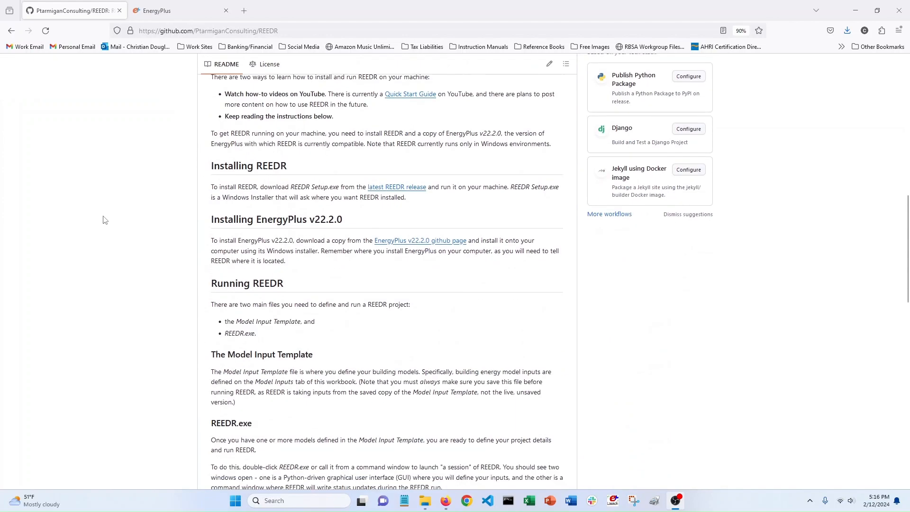
pyautogui.scroll(10, 105, 220)
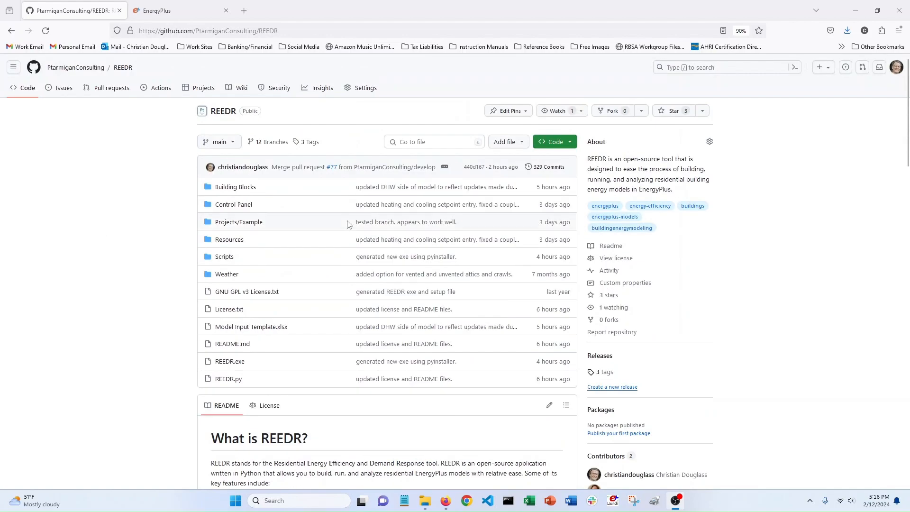
pyautogui.scroll(-1, 163, 274)
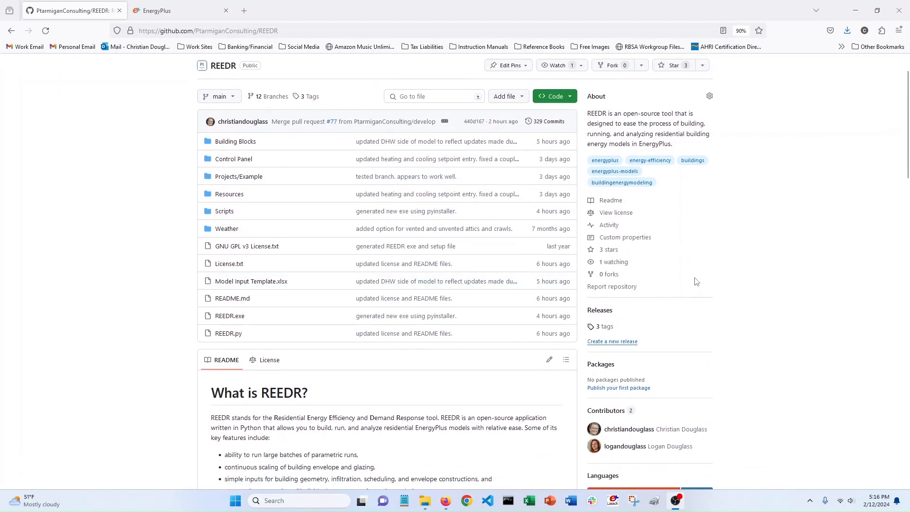
pyautogui.click(606, 327)
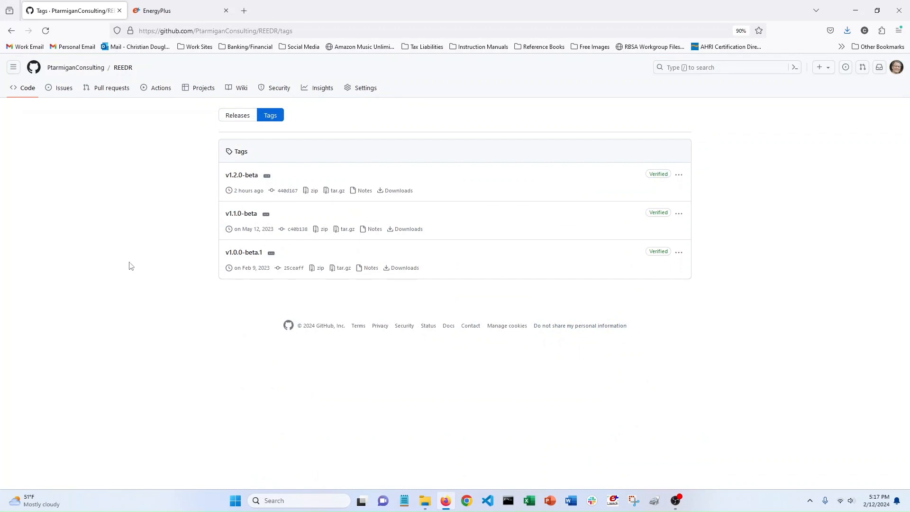
pyautogui.click(245, 179)
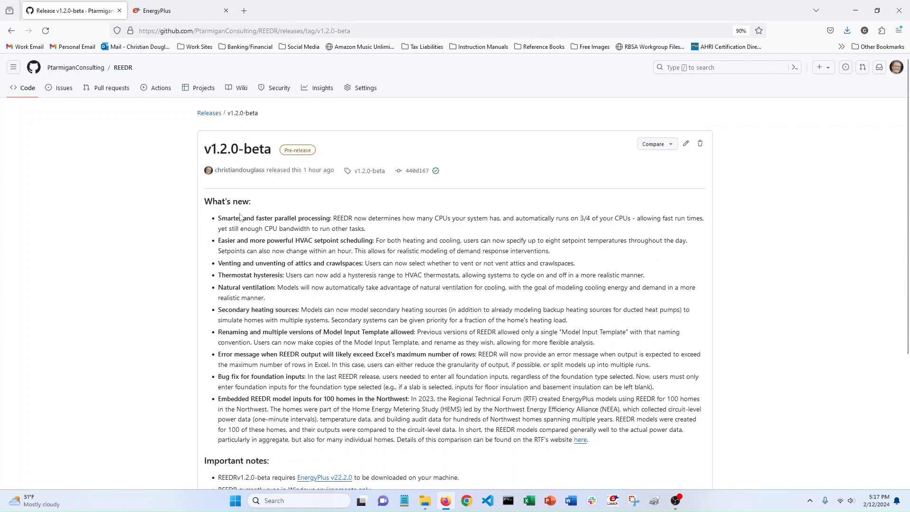
# Review the v1.2.0-beta release notes, from the What's new list through the important notes and downloadable assets.
pyautogui.scroll(-1, 222, 217)
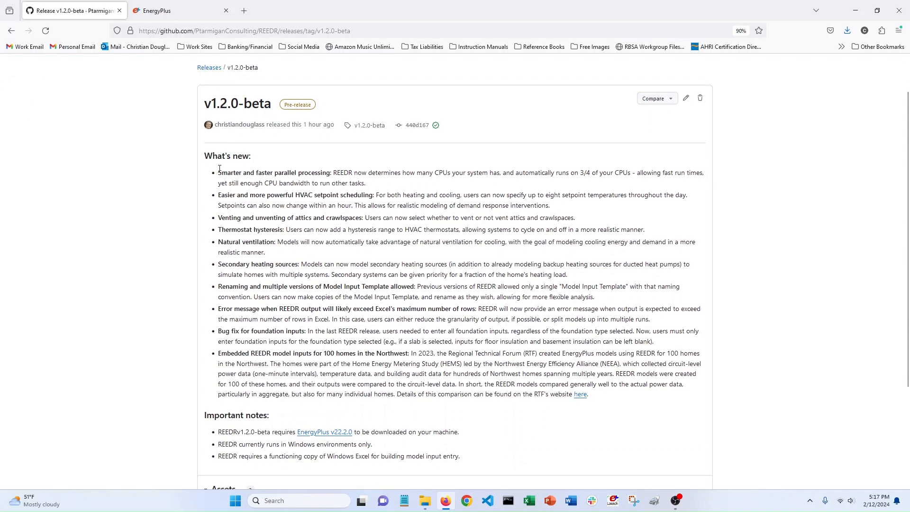
pyautogui.moveTo(219, 168); pyautogui.dragTo(406, 300)
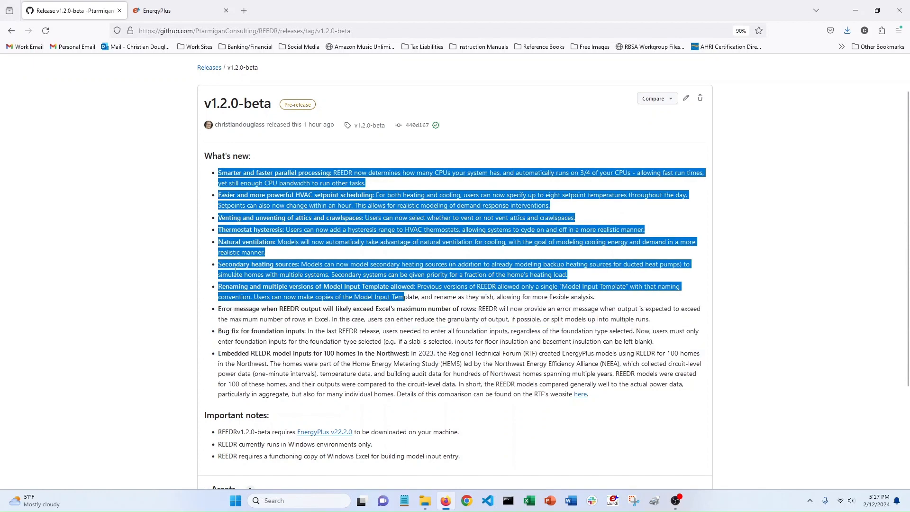
pyautogui.scroll(-3, 163, 245)
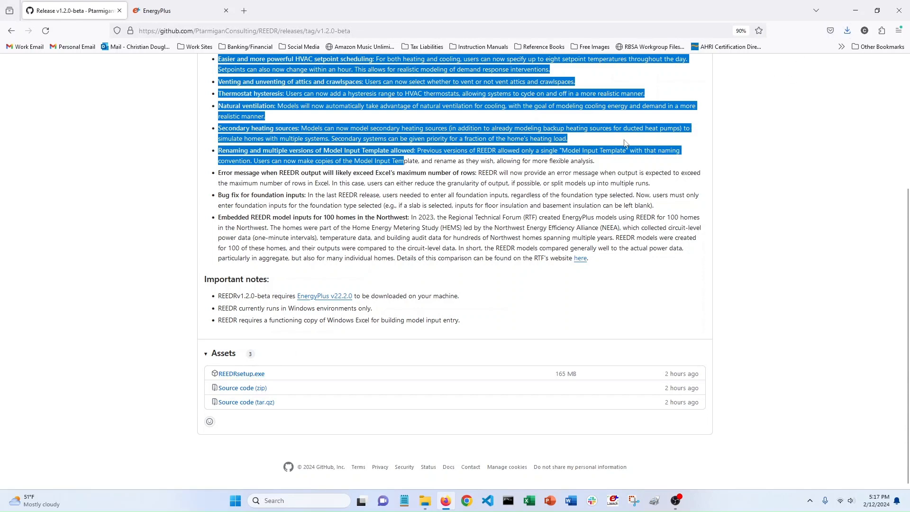
# Run REEDRsetup from the Downloads folder, accept the license agreement and choose the existing C:\REEDR_v1.2.0 folder as the install location.
pyautogui.click(427, 487)
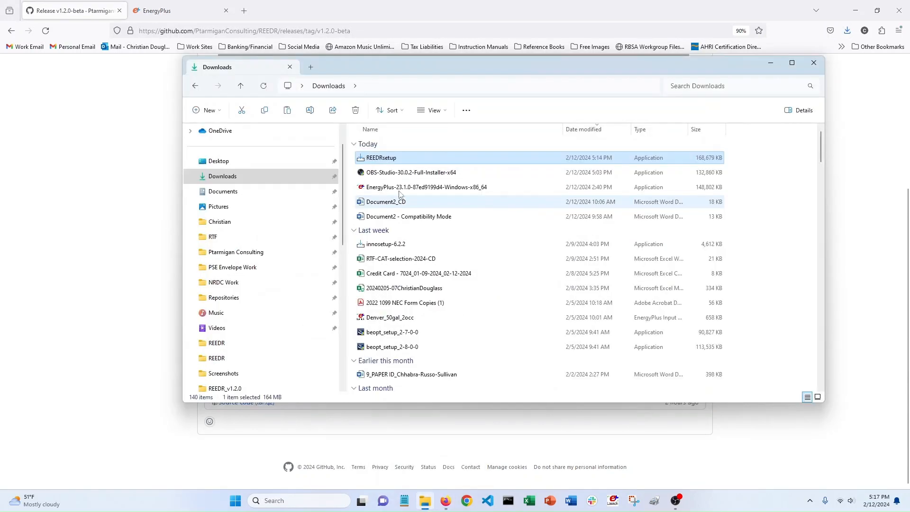
pyautogui.doubleClick(396, 159)
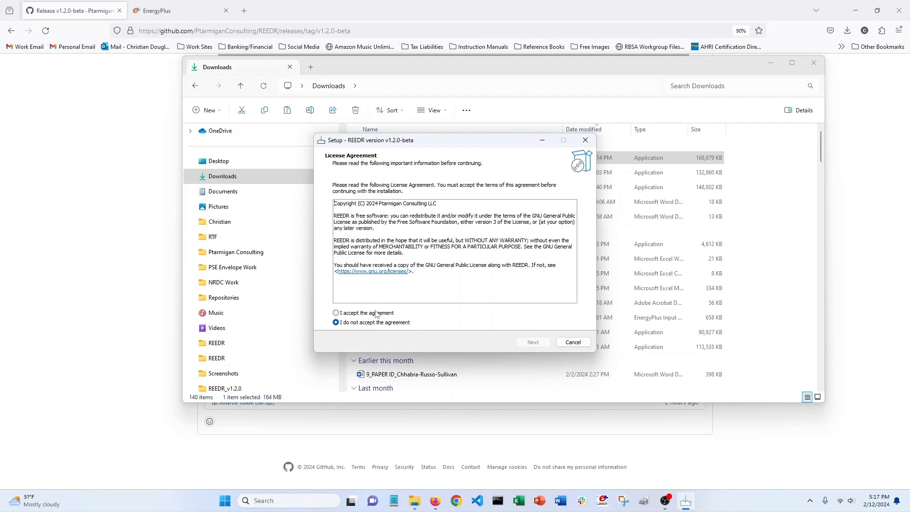
pyautogui.click(337, 314)
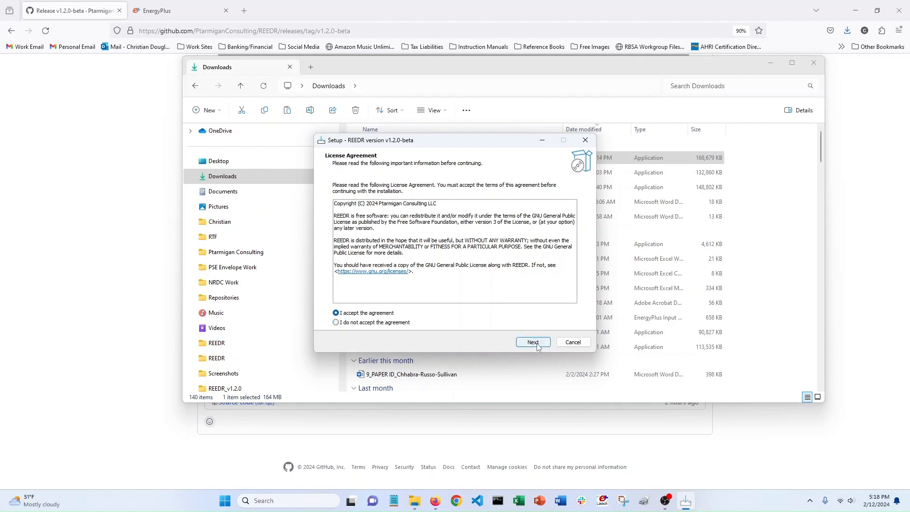
pyautogui.click(537, 347)
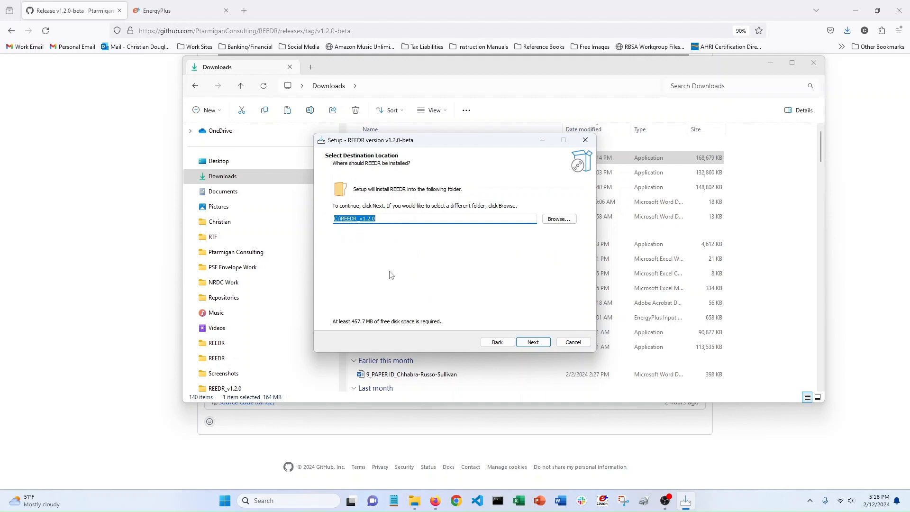
pyautogui.click(533, 344)
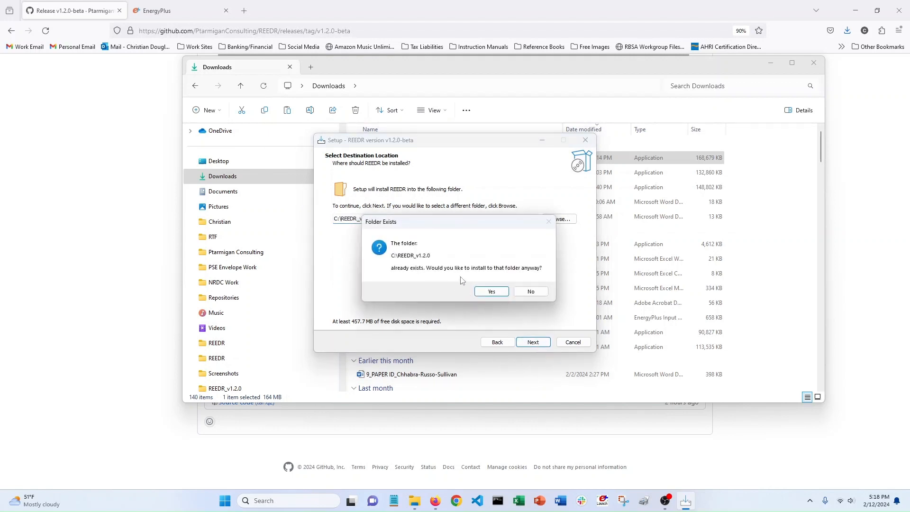
pyautogui.click(490, 292)
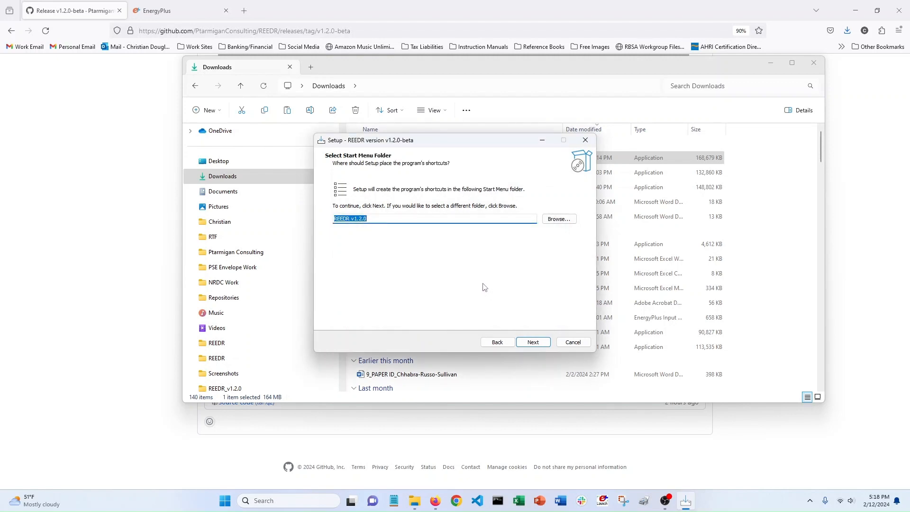
# Install REEDR with the REEDR v1.2.0 Start Menu folder and a desktop shortcut, finish the setup and minimize the file window.
pyautogui.click(537, 340)
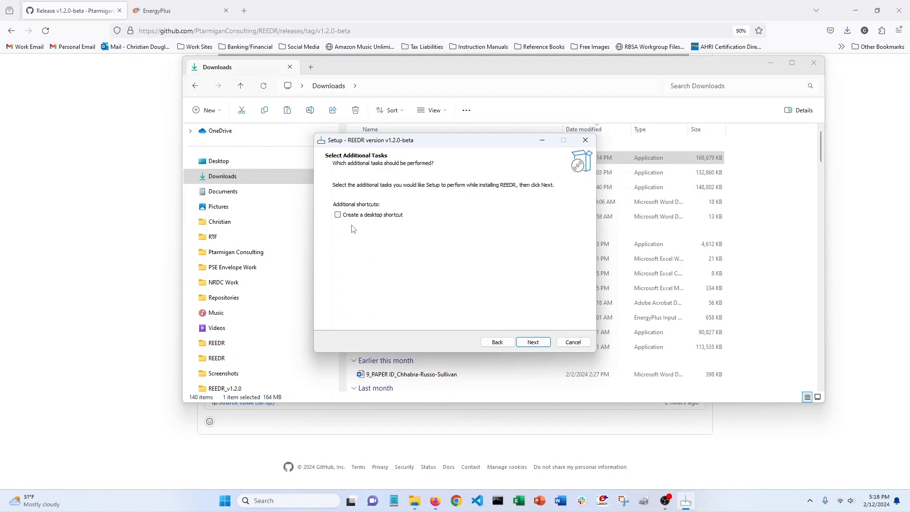
pyautogui.click(338, 216)
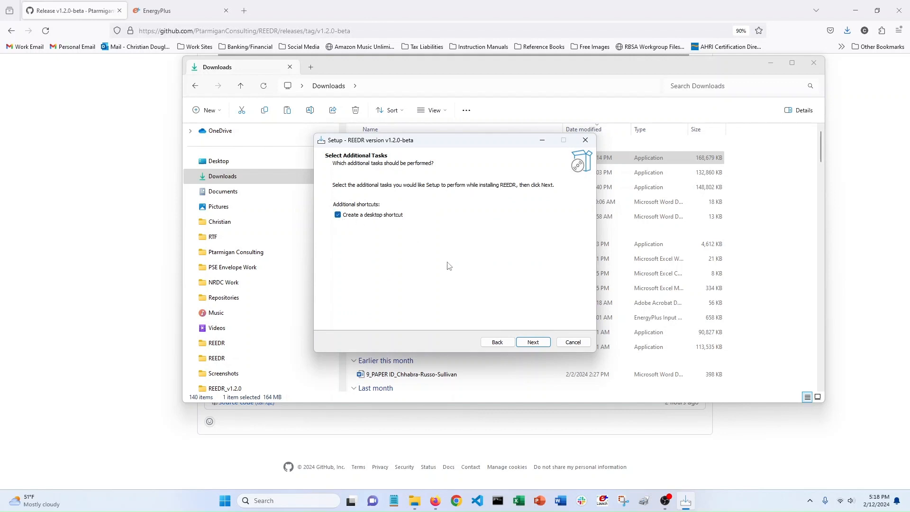
pyautogui.click(533, 341)
pyautogui.click(530, 342)
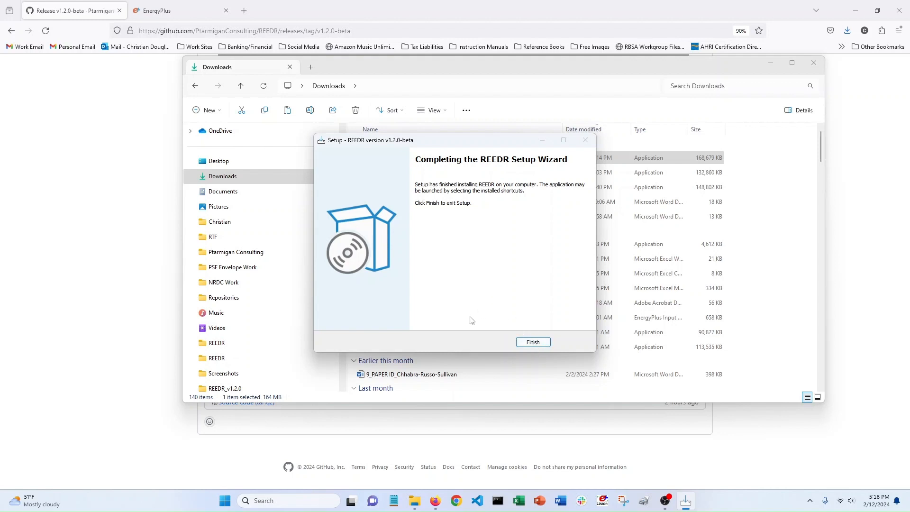
pyautogui.click(533, 343)
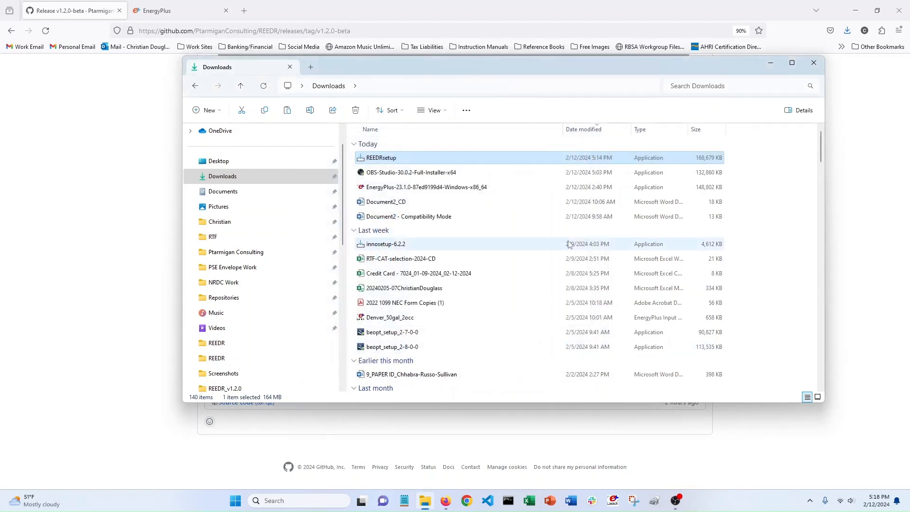
pyautogui.click(771, 61)
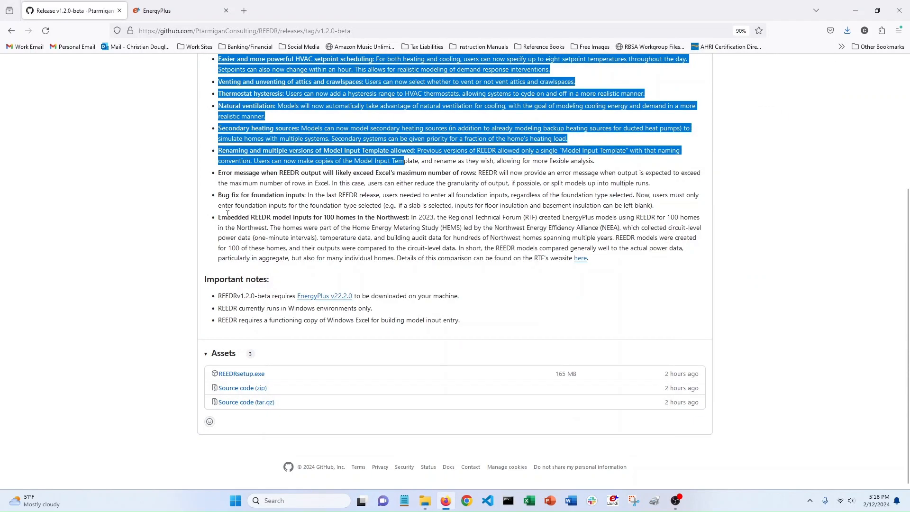
# Switch to the EnergyPlus website and open the EnergyPlus 22.2.0 release from its downloads page.
pyautogui.click(145, 217)
pyautogui.scroll(15, 145, 216)
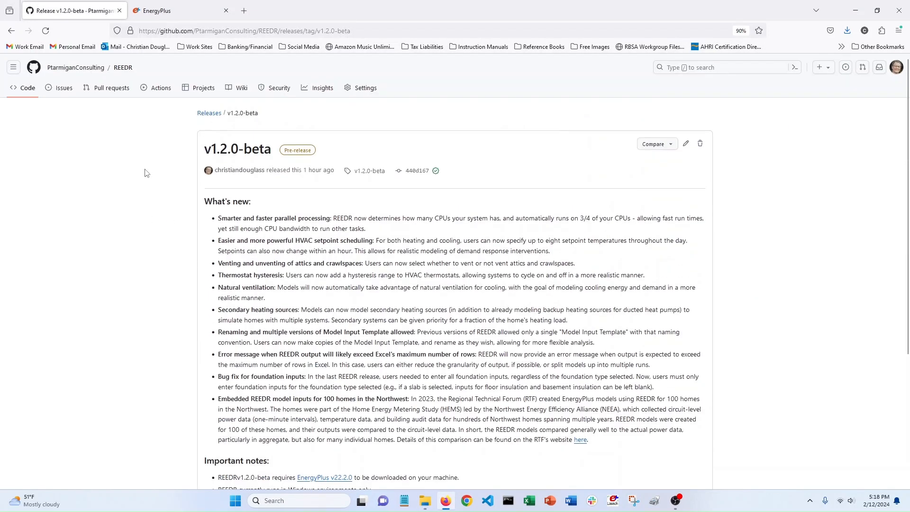
pyautogui.click(179, 11)
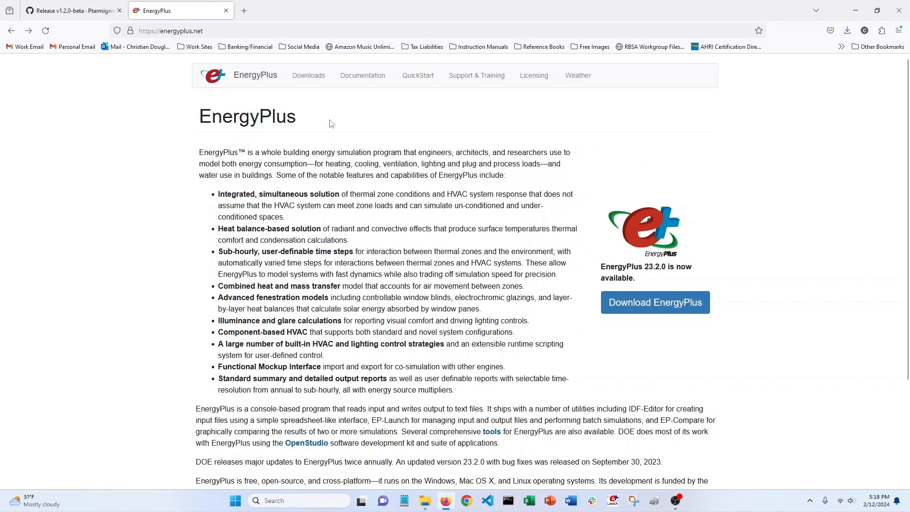
pyautogui.click(309, 78)
pyautogui.scroll(-6, 109, 264)
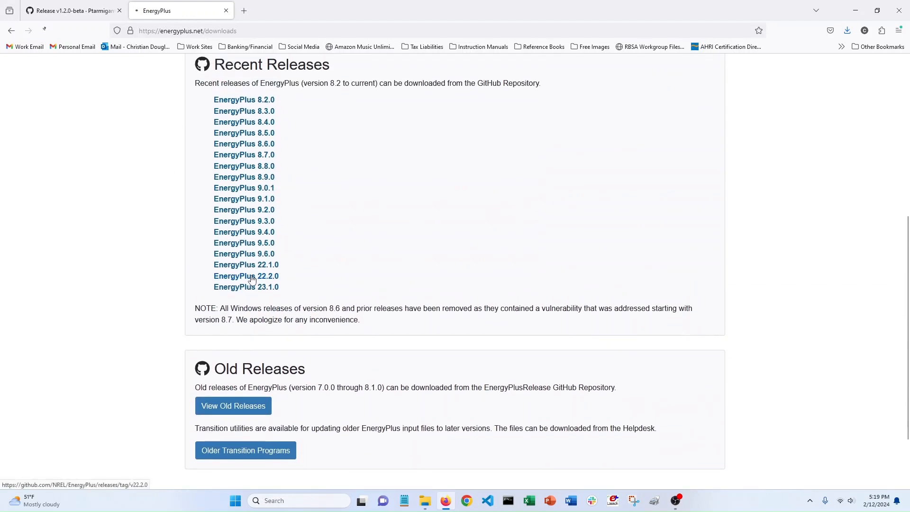
pyautogui.click(250, 278)
# Start downloading EnergyPlus-22.2.0-c249759bad-Windows-x86_64.exe from the release assets and cancel the save.
pyautogui.scroll(-20, 145, 266)
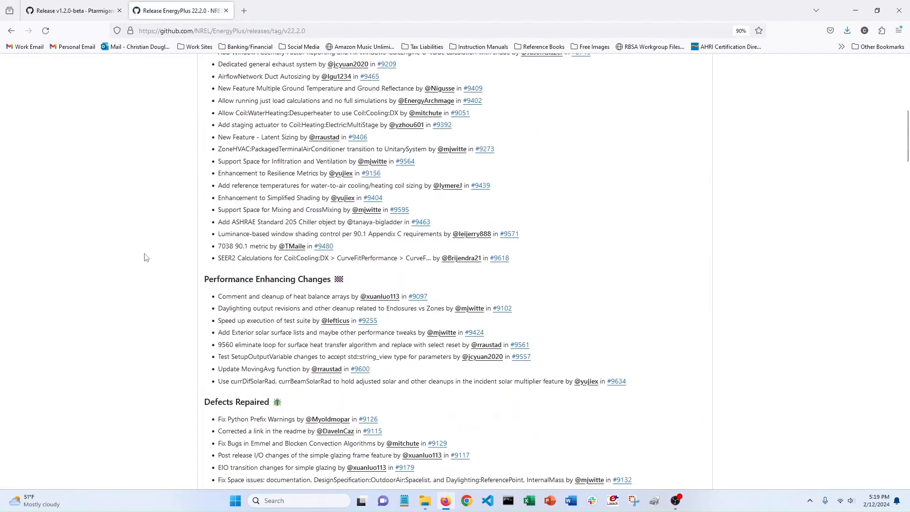
pyautogui.scroll(-20, 145, 254)
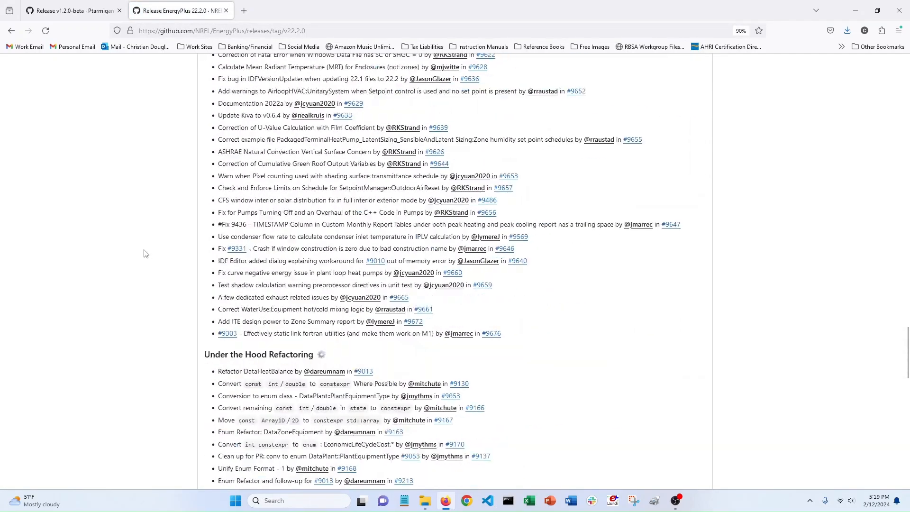
pyautogui.scroll(-8, 145, 252)
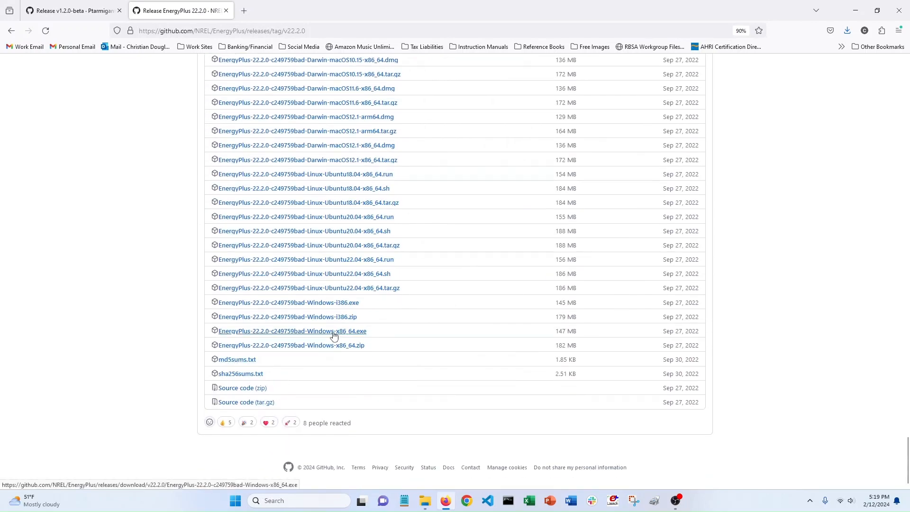
pyautogui.click(359, 335)
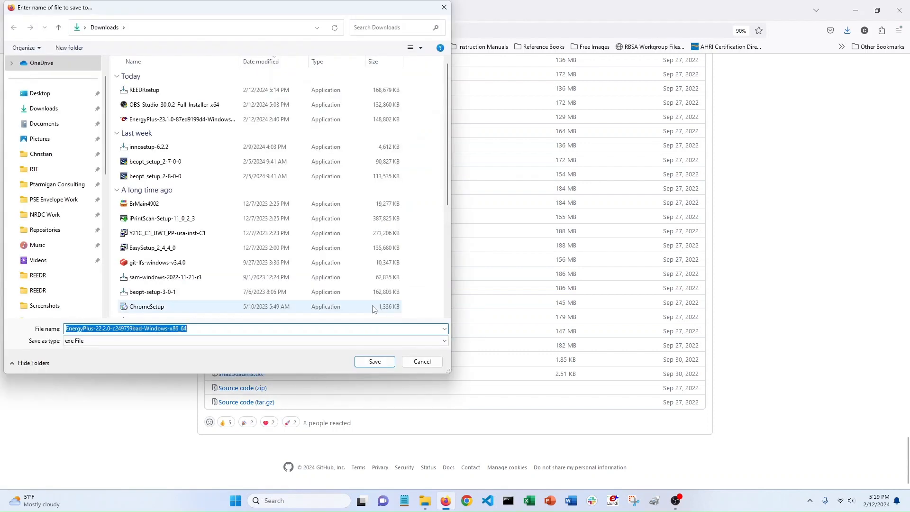
pyautogui.click(422, 362)
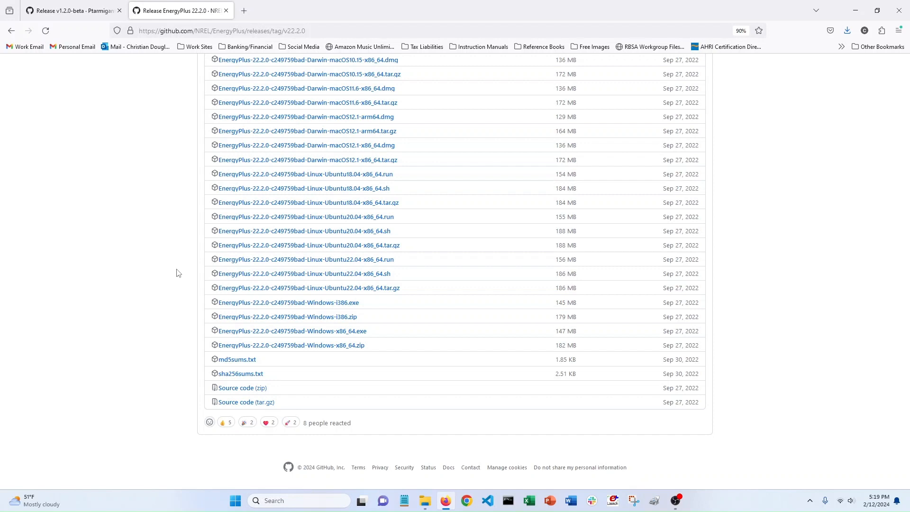
# Minimize the browser and open the REEDR_v1.2.0 installation folder on Local Disk (C:) in File Explorer.
pyautogui.click(859, 7)
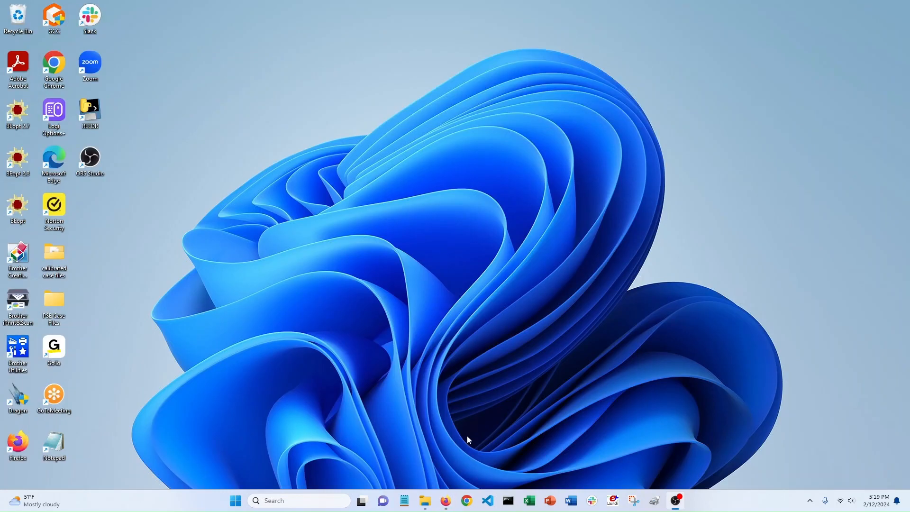
pyautogui.click(425, 501)
pyautogui.scroll(-10, 248, 252)
pyautogui.scroll(10, 248, 252)
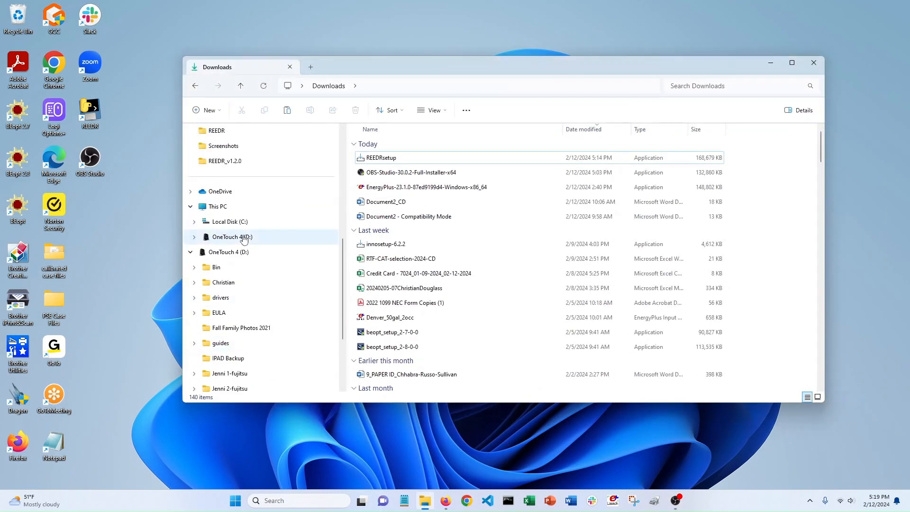
pyautogui.scroll(-3, 244, 240)
pyautogui.scroll(4, 244, 240)
pyautogui.scroll(-4, 244, 240)
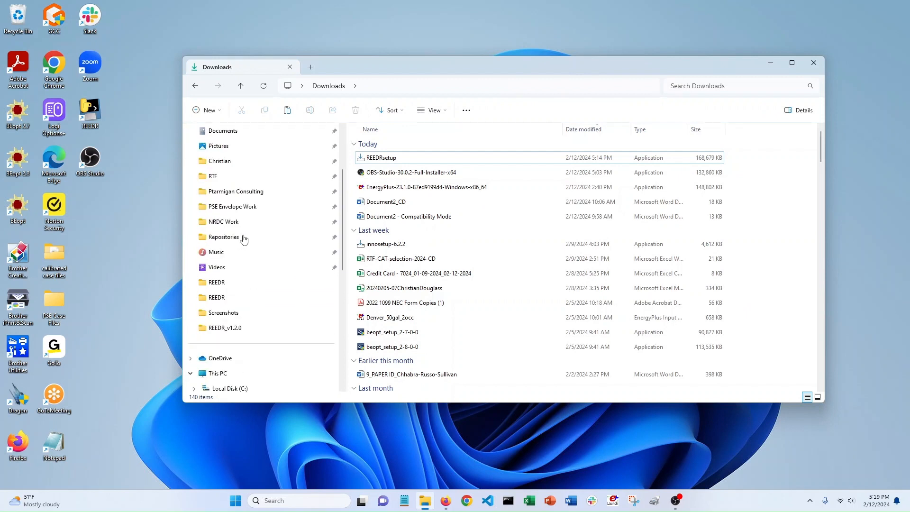
pyautogui.click(228, 297)
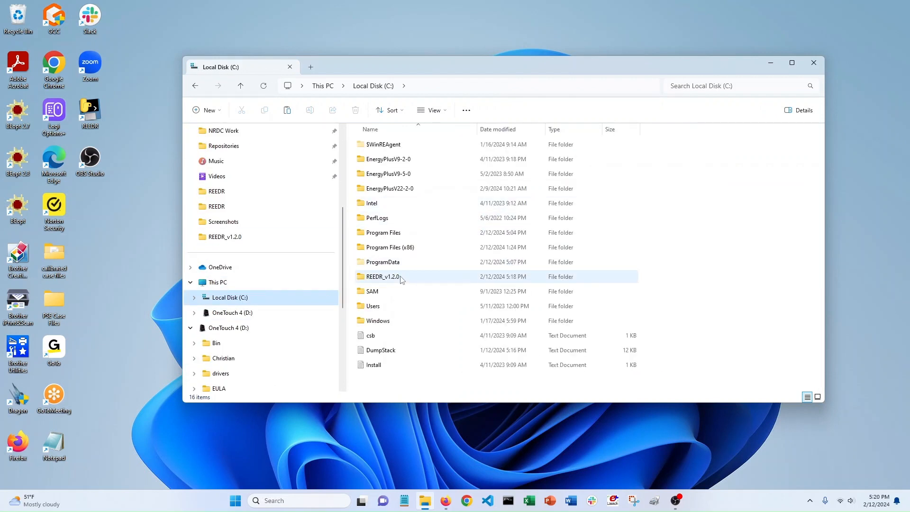
pyautogui.doubleClick(401, 279)
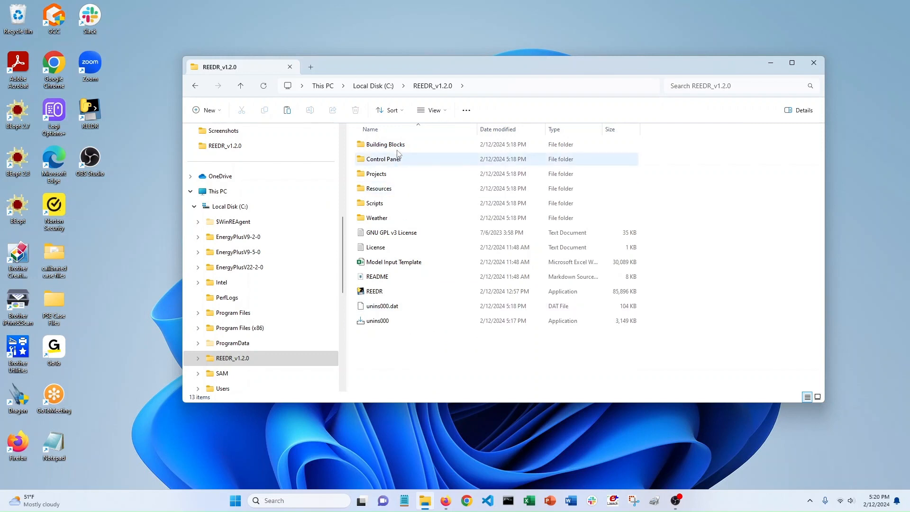
# Open the Model Input Template workbook in Excel and show its Input_Data_Dictionary sheet.
pyautogui.moveTo(408, 262)
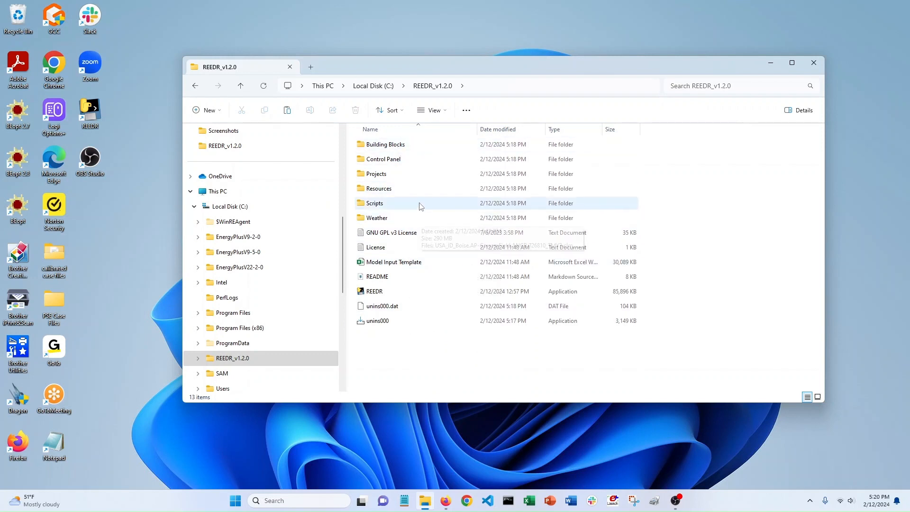
pyautogui.doubleClick(415, 263)
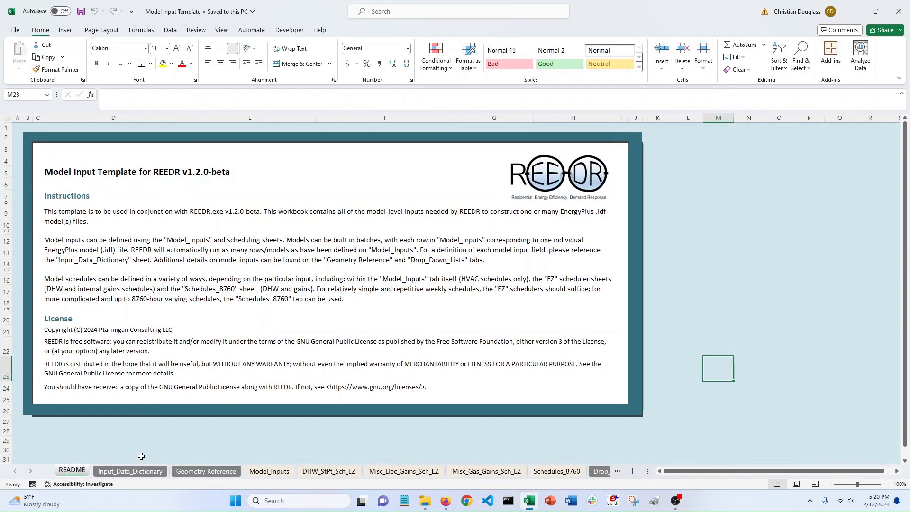
pyautogui.click(142, 471)
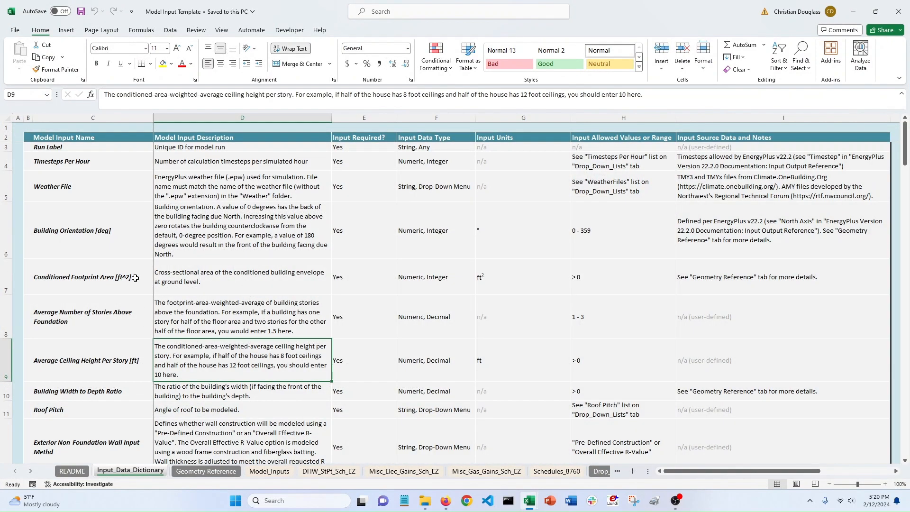
# Look through the input dictionary and the Geometry Reference sheet, ending on the Model_Inputs sheet.
pyautogui.scroll(-4, 135, 276)
pyautogui.click(206, 471)
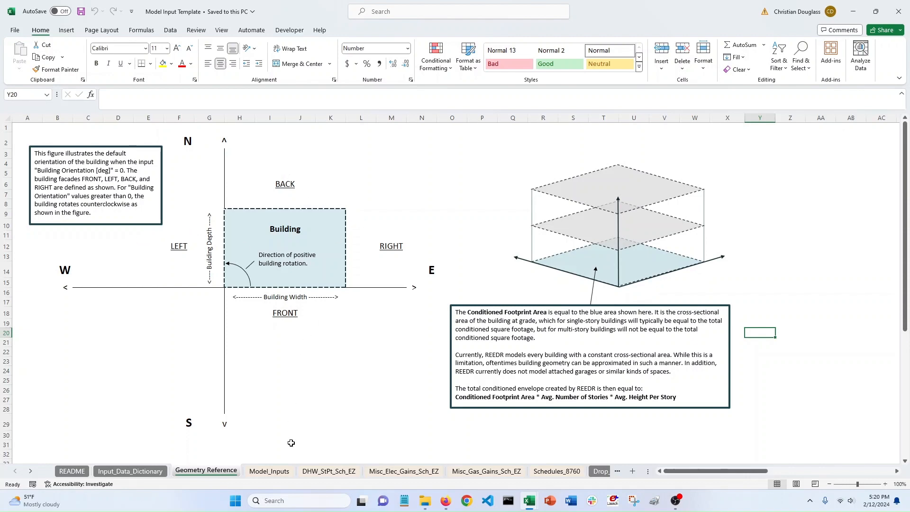
pyautogui.click(280, 471)
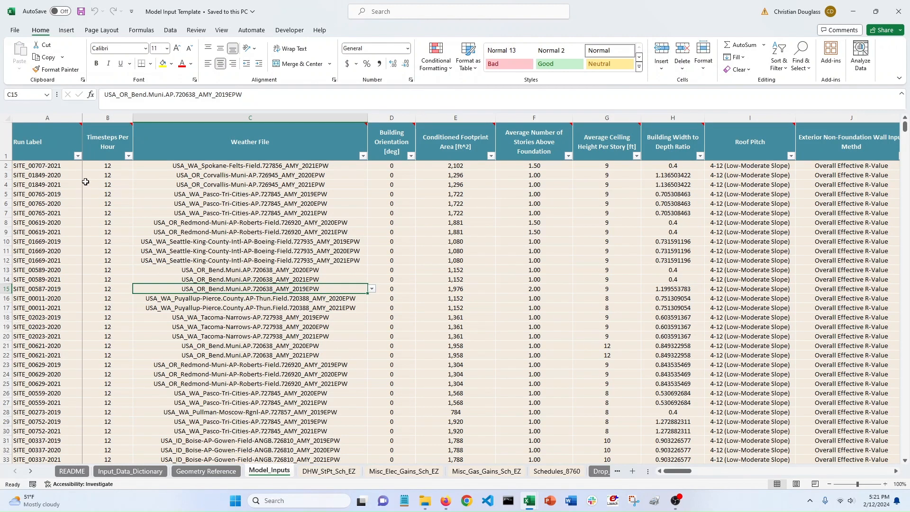
# Examine the run rows and column header notes on Model_Inputs, cross-checking the fields against Input_Data_Dictionary.
pyautogui.click(5, 166)
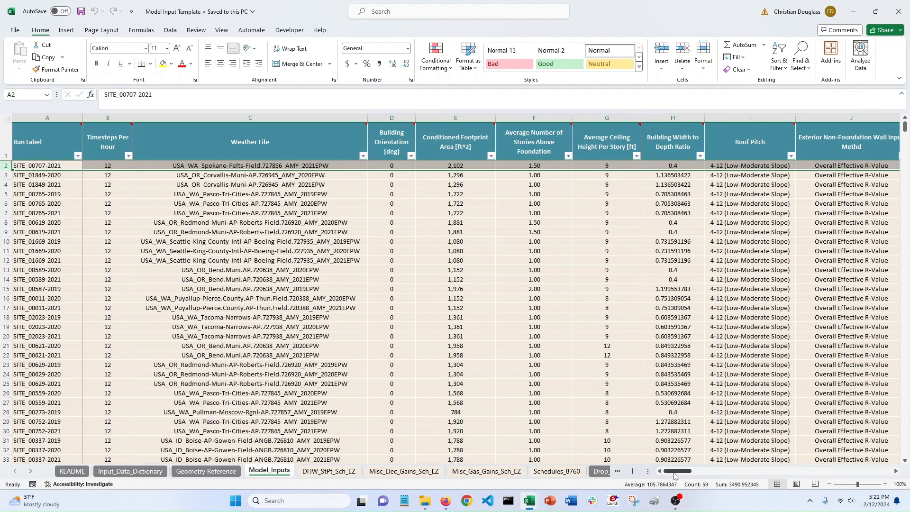
pyautogui.click(344, 365)
pyautogui.moveTo(316, 142)
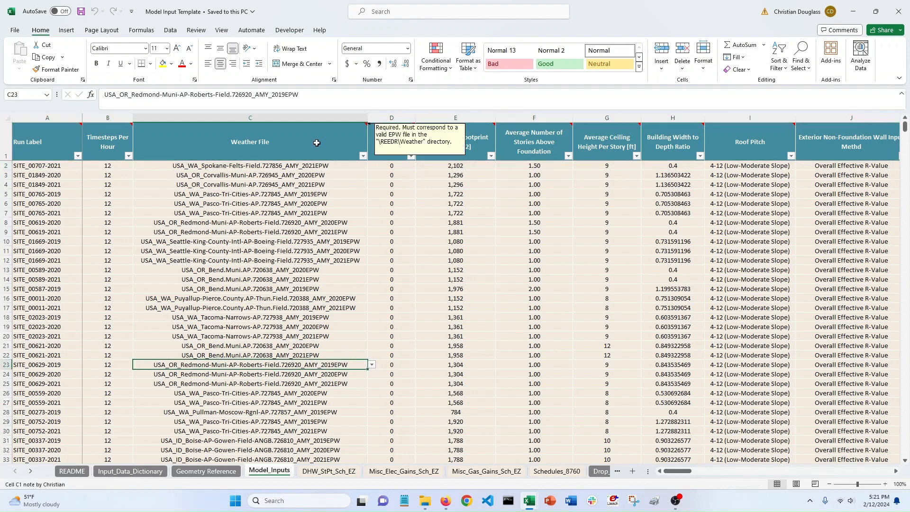
pyautogui.moveTo(397, 134)
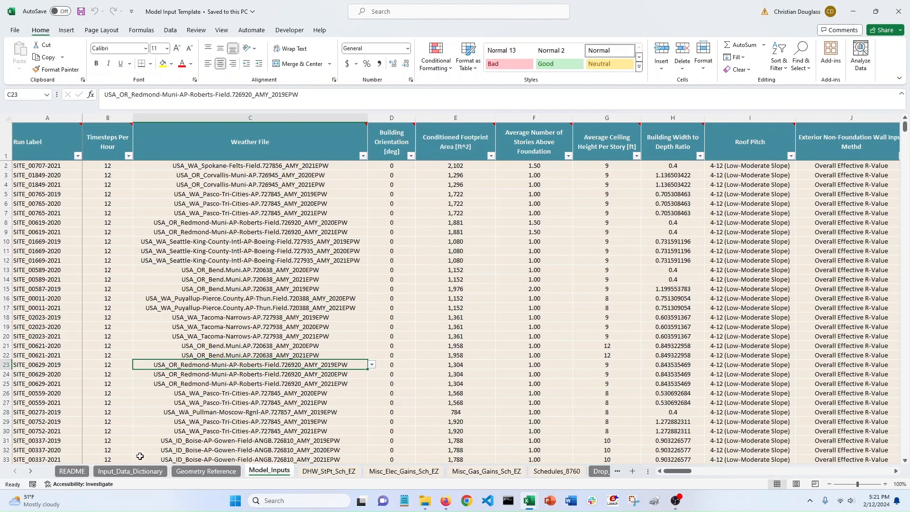
pyautogui.click(134, 472)
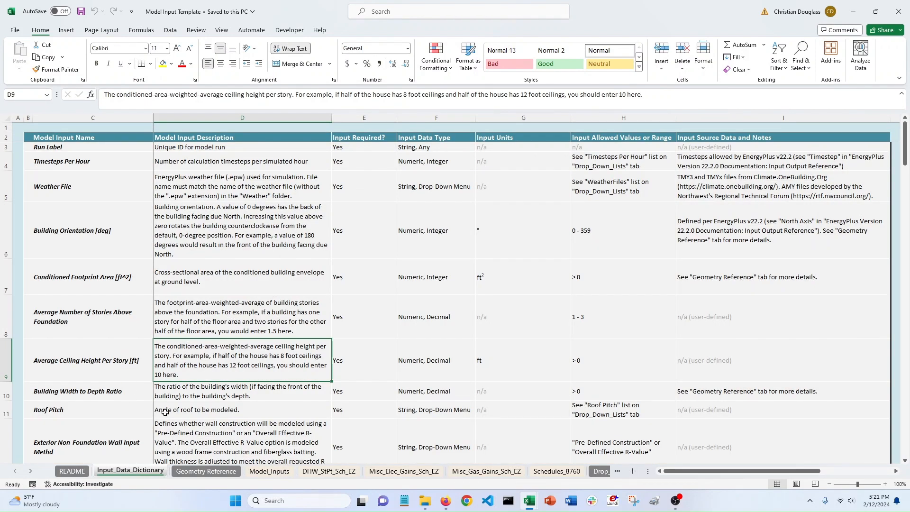
pyautogui.click(270, 471)
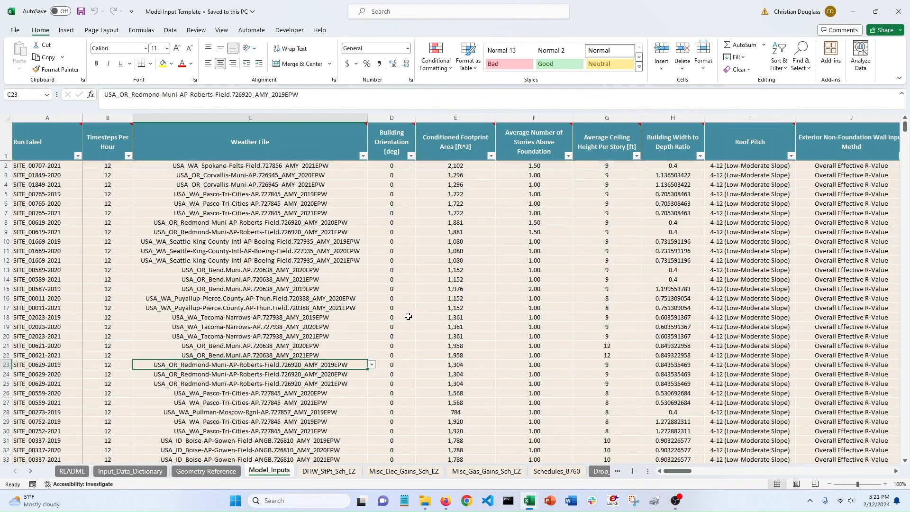
pyautogui.moveTo(681, 475)
pyautogui.mouseDown()
pyautogui.moveTo(815, 469)
pyautogui.moveTo(672, 468)
pyautogui.mouseUp()
pyautogui.scroll(-9, 191, 259)
pyautogui.scroll(9, 189, 259)
# Delete the Model_Inputs data from row 6 (SITE_00765-2020) down across all columns, keeping only the first four runs.
pyautogui.click(61, 204)
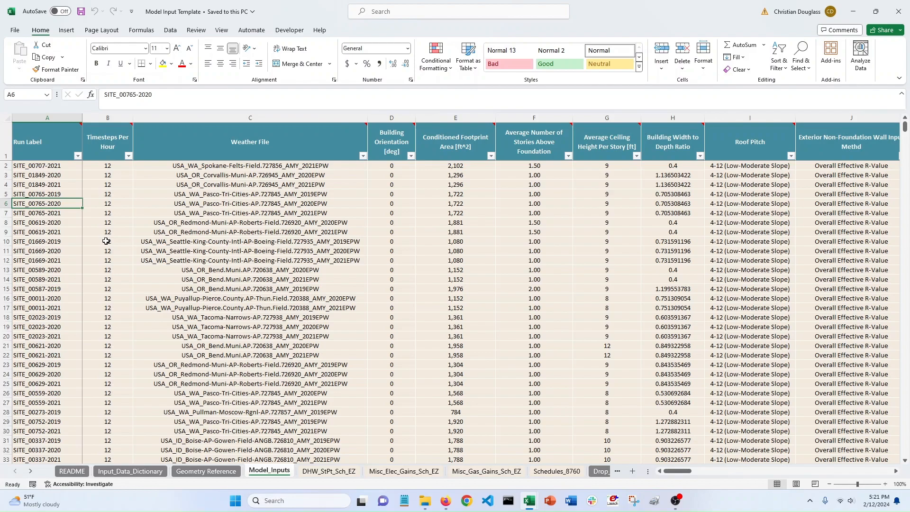
pyautogui.hotkey('ctrl', 'shift', 'Right')
pyautogui.hotkey('ctrl', 'shift', 'Right')
pyautogui.hotkey('ctrl', 'shift', 'Right')
pyautogui.hotkey('ctrl', 'shift', 'Right')
pyautogui.hotkey('ctrl', 'shift', 'Right')
pyautogui.hotkey('ctrl', 'shift', 'Right')
pyautogui.hotkey('ctrl', 'shift', 'Right')
pyautogui.hotkey('ctrl', 'shift', 'Right')
pyautogui.hotkey('ctrl', 'shift', 'Right')
pyautogui.hotkey('ctrl', 'shift', 'Right')
pyautogui.hotkey('ctrl', 'shift', 'Right')
pyautogui.hotkey('ctrl', 'shift', 'Right')
pyautogui.hotkey('ctrl', 'shift', 'Right')
pyautogui.hotkey('ctrl', 'shift', 'Right')
pyautogui.hotkey('ctrl', 'shift', 'Right')
pyautogui.hotkey('ctrl', 'shift', 'Right')
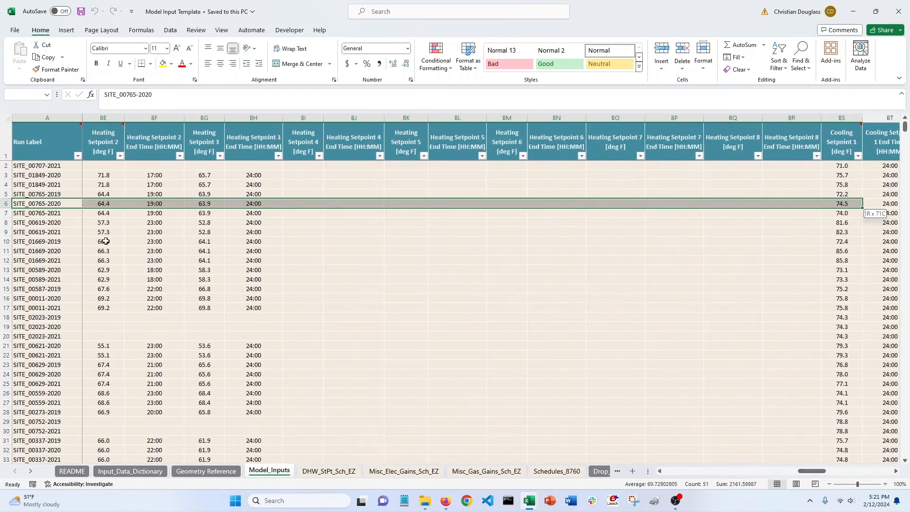
pyautogui.hotkey('ctrl', 'shift', 'Down')
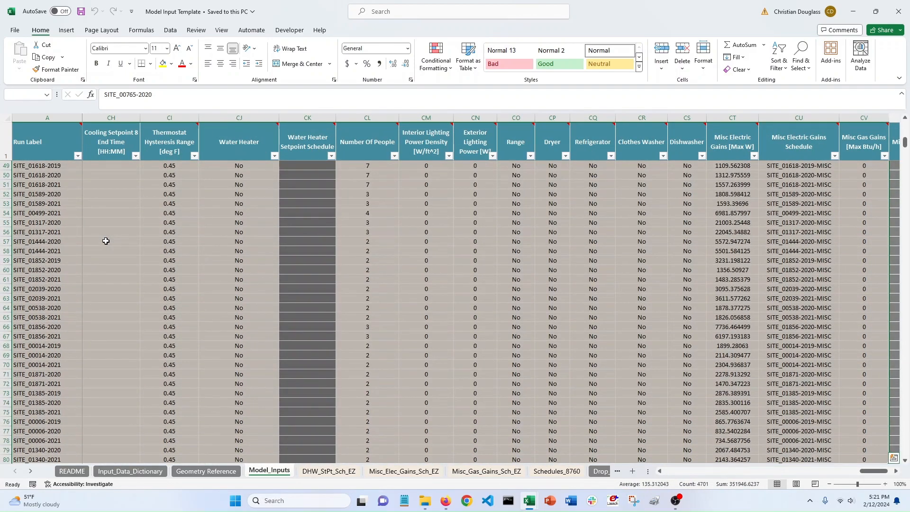
pyautogui.hotkey('ctrl', '-')
# Check the run labels in rows 2 to 5 and save the Model Input Template workbook.
pyautogui.click(68, 168)
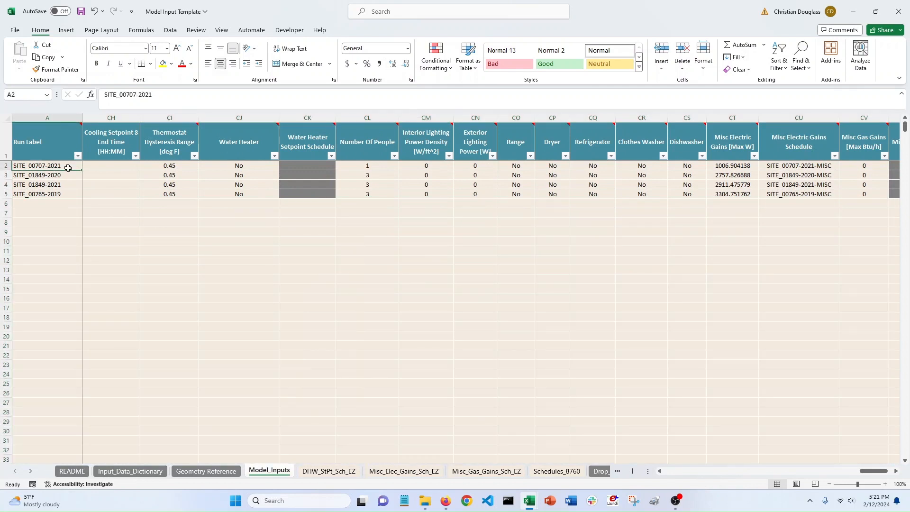
pyautogui.moveTo(68, 168); pyautogui.dragTo(68, 193)
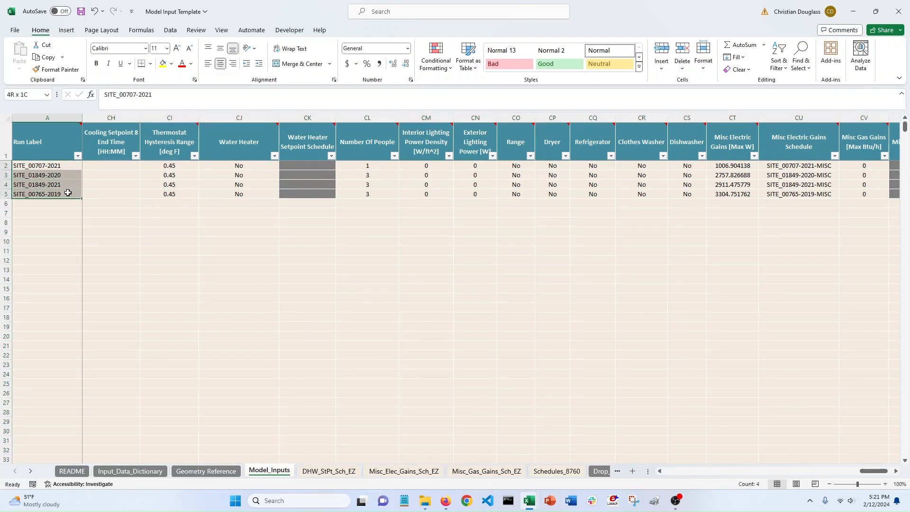
pyautogui.click(282, 259)
pyautogui.hotkey('ctrl', 's')
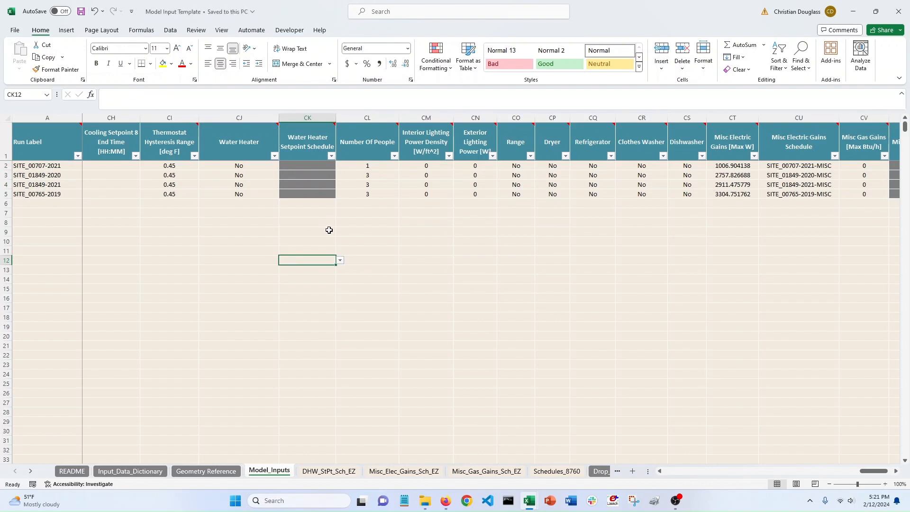
pyautogui.moveTo(875, 470); pyautogui.dragTo(664, 467)
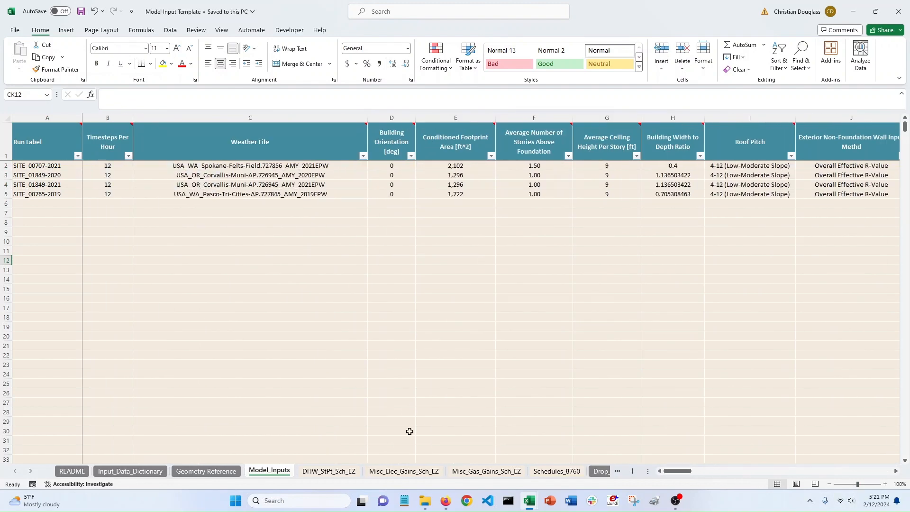
# Switch to the REEDR_v1.2.0 folder in File Explorer and launch the REEDR application.
pyautogui.moveTo(426, 506)
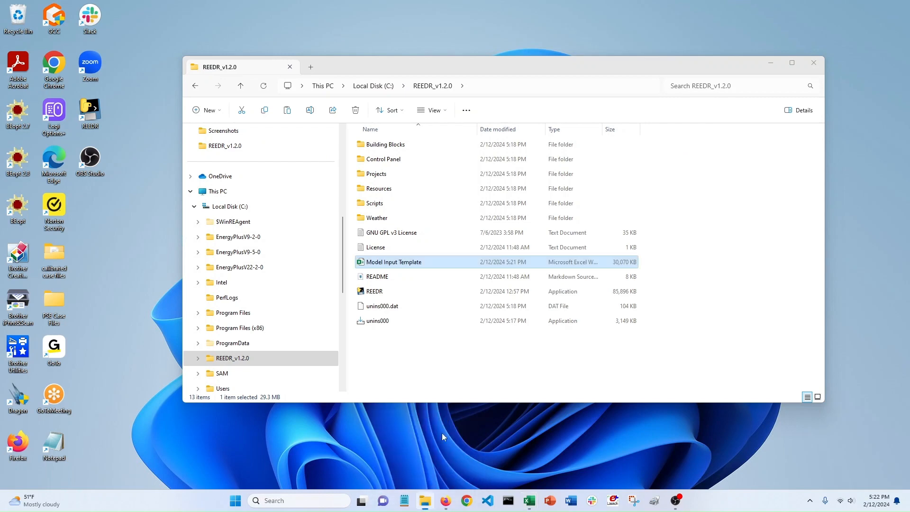
pyautogui.click(442, 433)
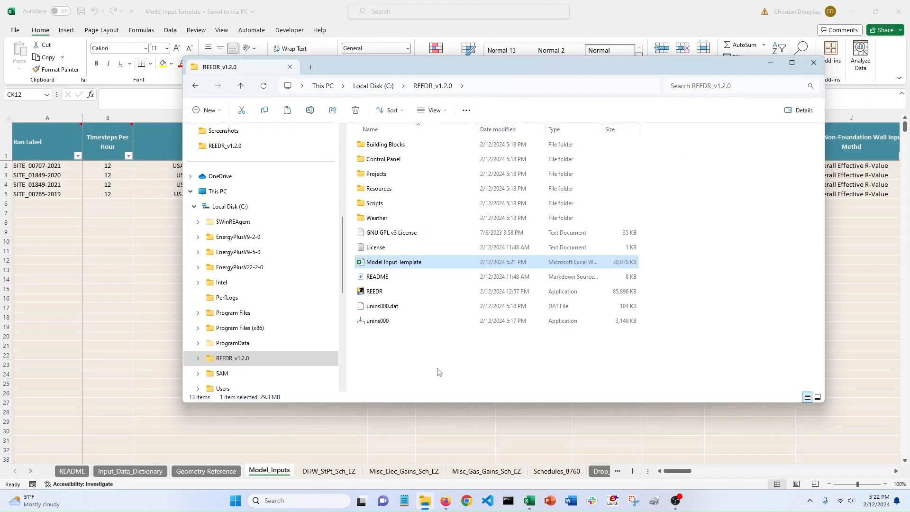
pyautogui.doubleClick(392, 295)
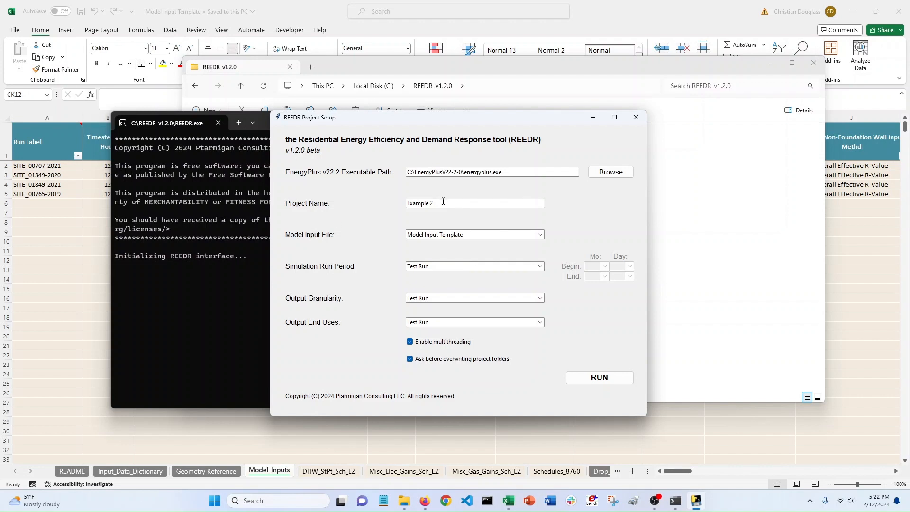
# Set the EnergyPlus v22.2 executable path to energyplus.exe in the EnergyPlusV22-2-0 folder on Local Disk (C:).
pyautogui.click(604, 174)
pyautogui.scroll(-3, 369, 248)
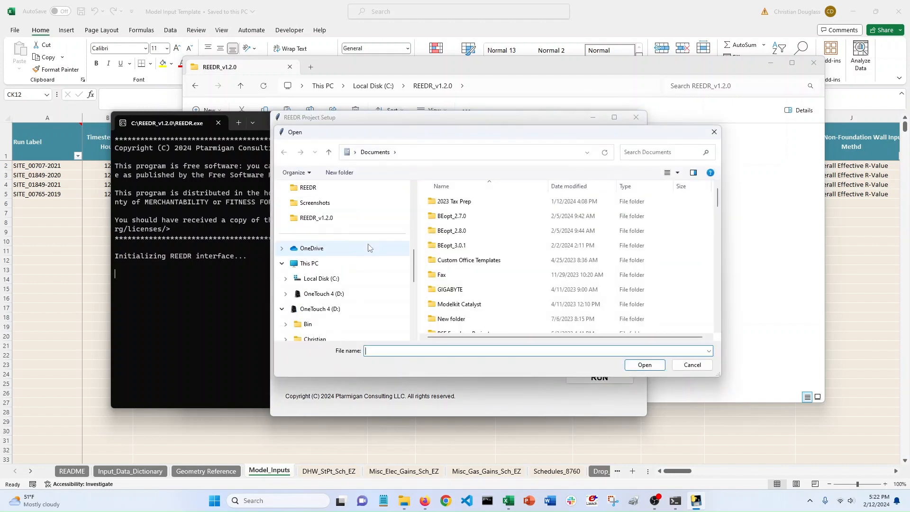
pyautogui.click(325, 280)
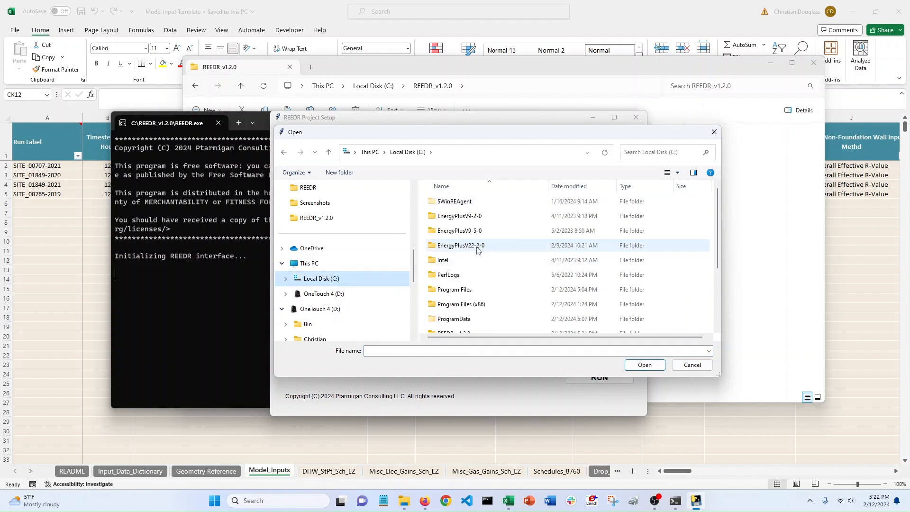
pyautogui.doubleClick(478, 250)
pyautogui.scroll(-10, 479, 249)
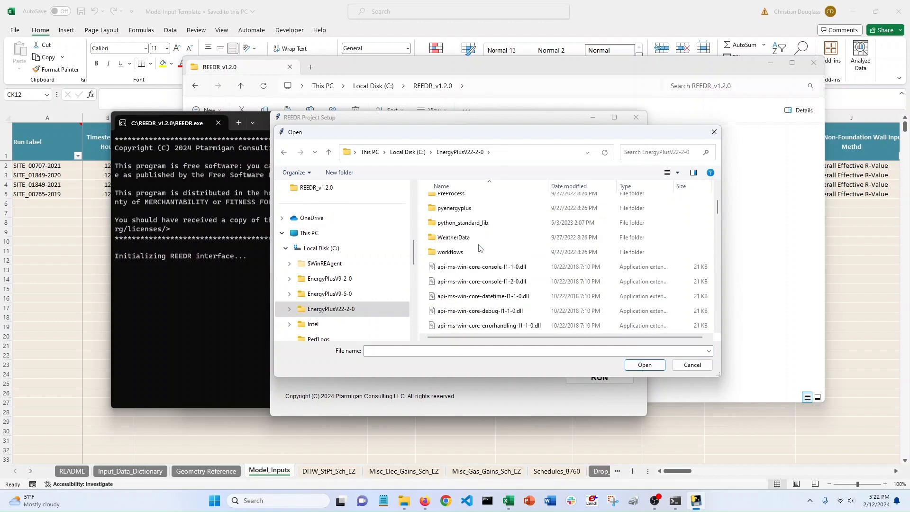
pyautogui.scroll(-5, 479, 242)
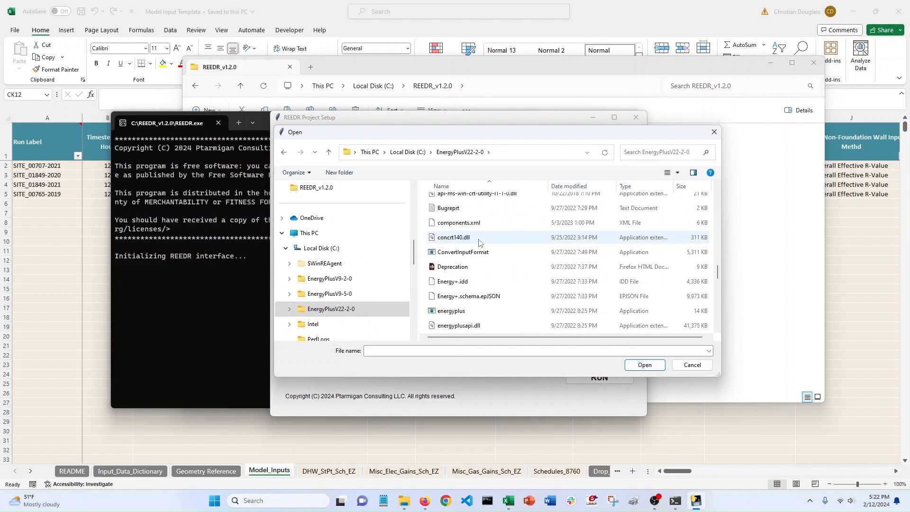
pyautogui.scroll(-2, 479, 243)
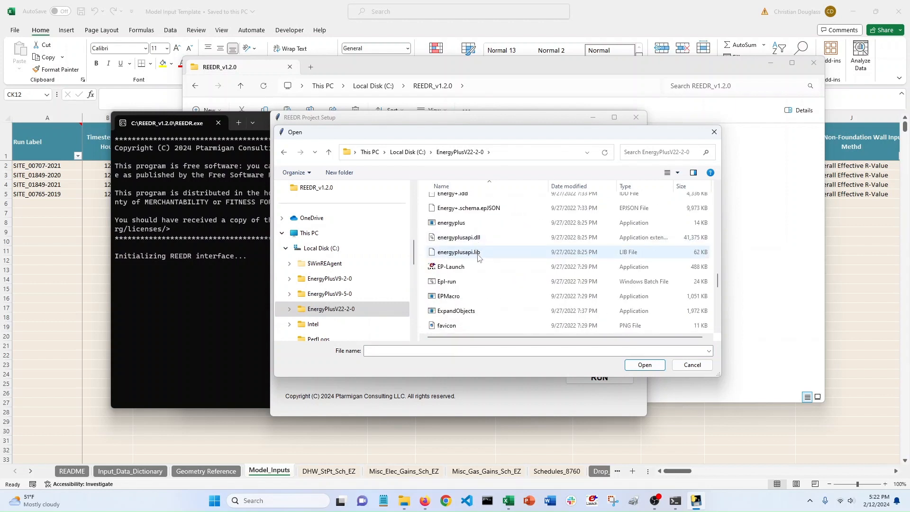
pyautogui.click(477, 223)
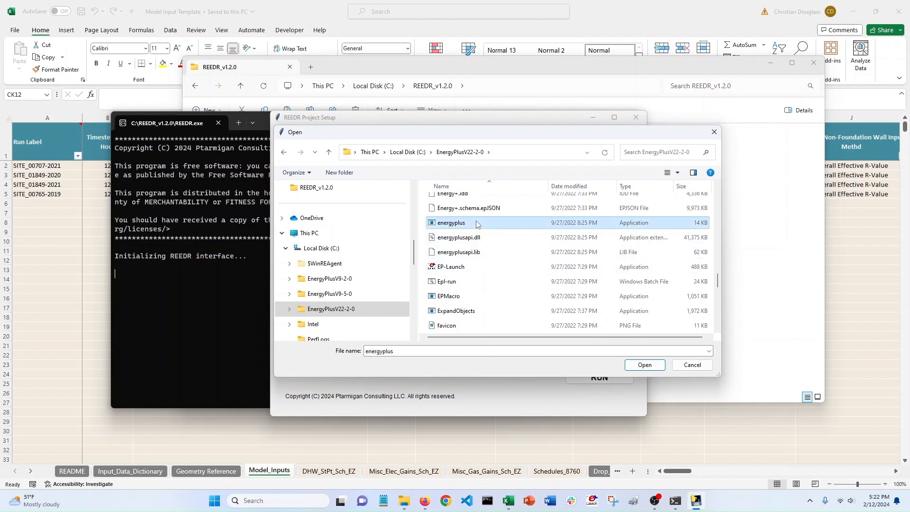
pyautogui.click(645, 365)
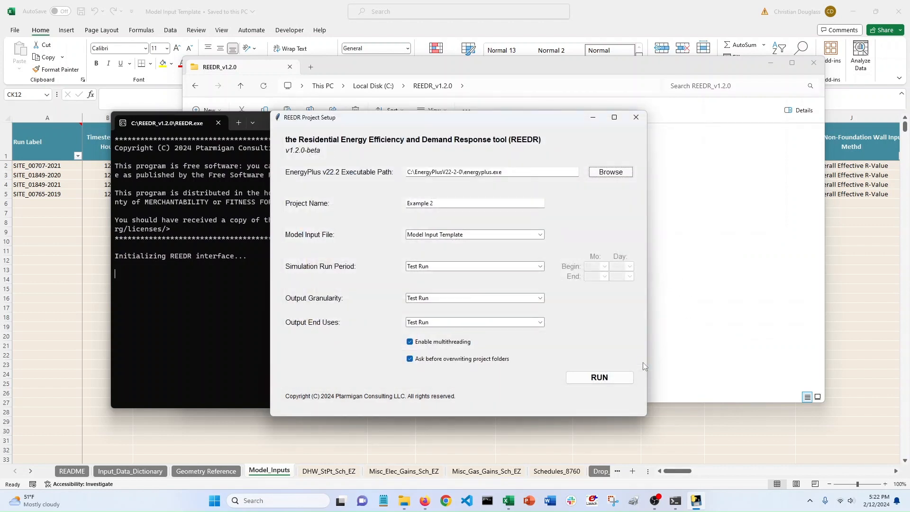
pyautogui.moveTo(519, 172); pyautogui.dragTo(397, 170)
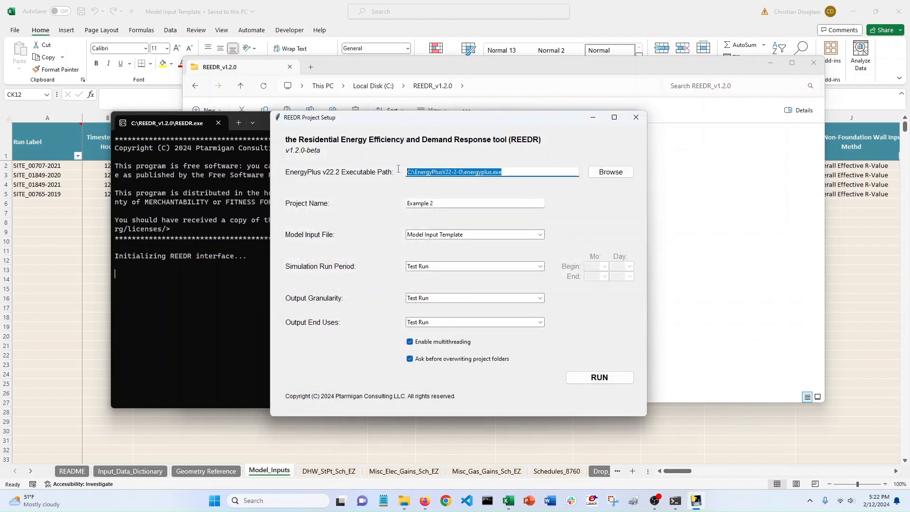
pyautogui.click(509, 169)
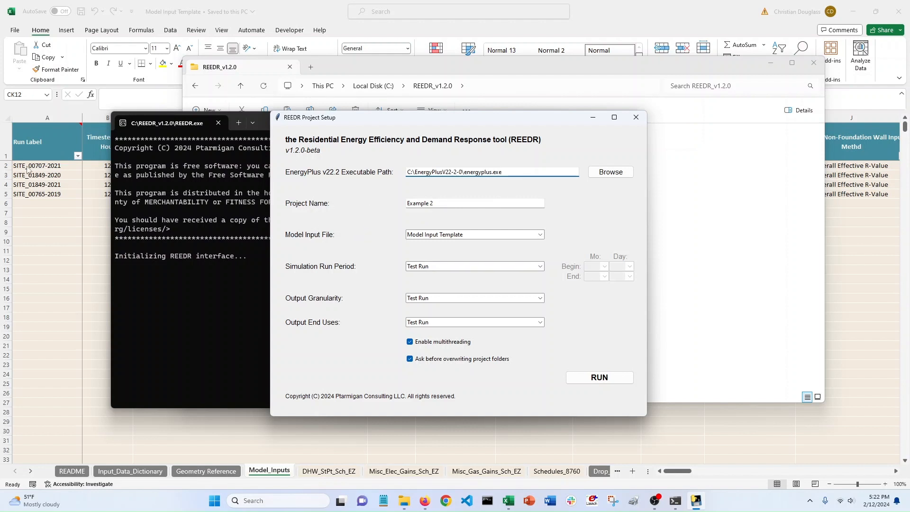
# Name the project Example 3 and choose Model Input Template as the model input file.
pyautogui.doubleClick(438, 203)
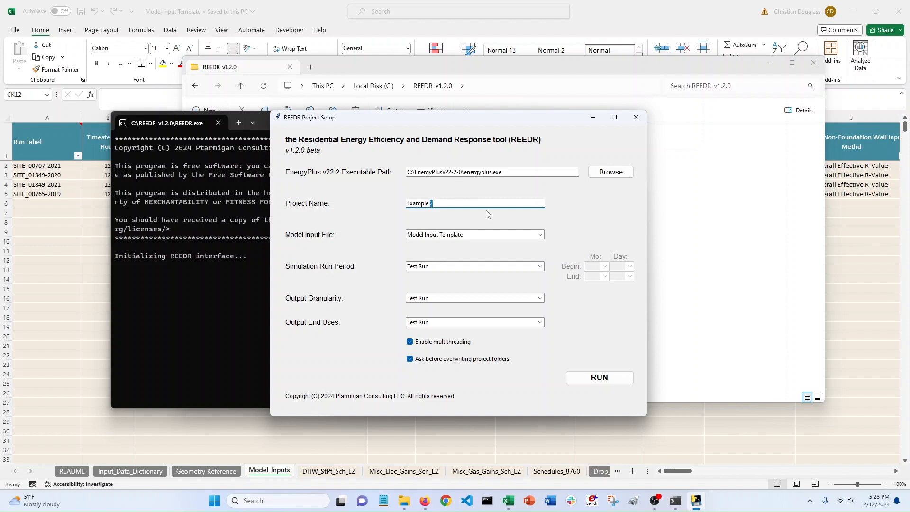
pyautogui.write('3')
pyautogui.click(457, 235)
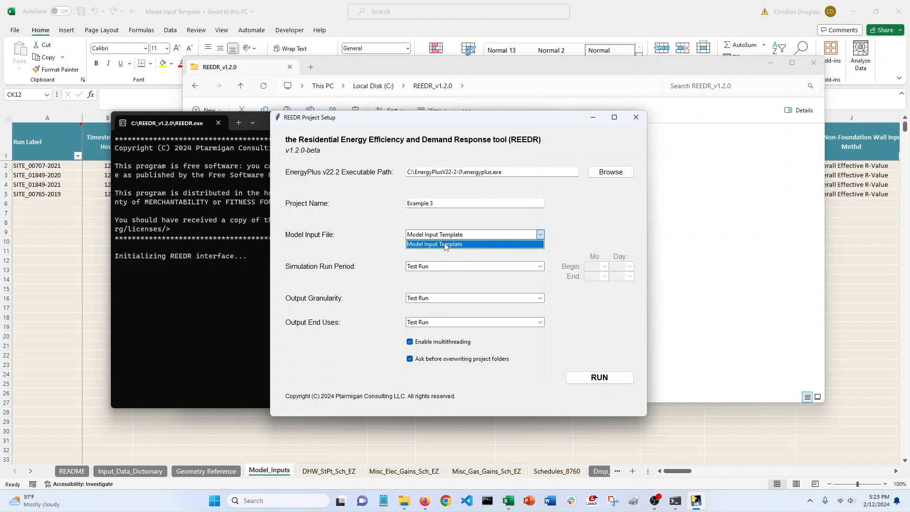
pyautogui.click(445, 244)
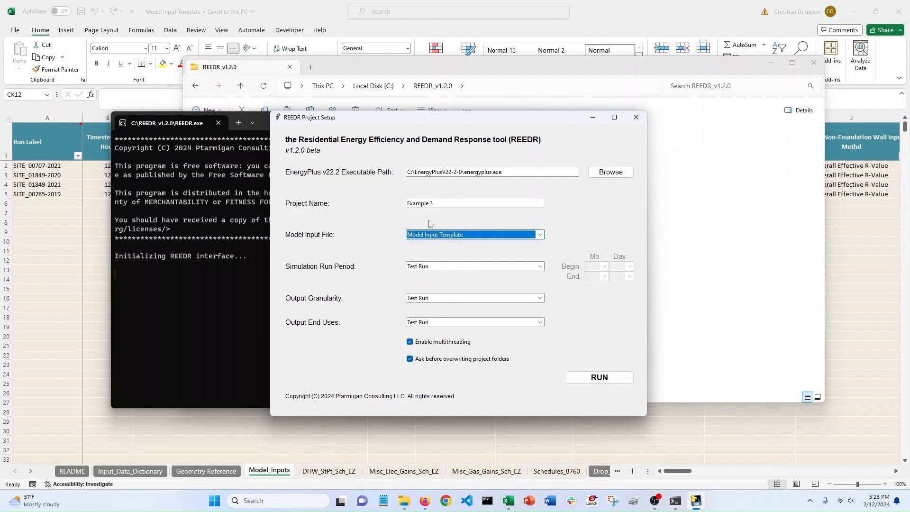
# Try the Annual simulation run period, and switch it to Sub-Annual with start and end dates.
pyautogui.click(433, 268)
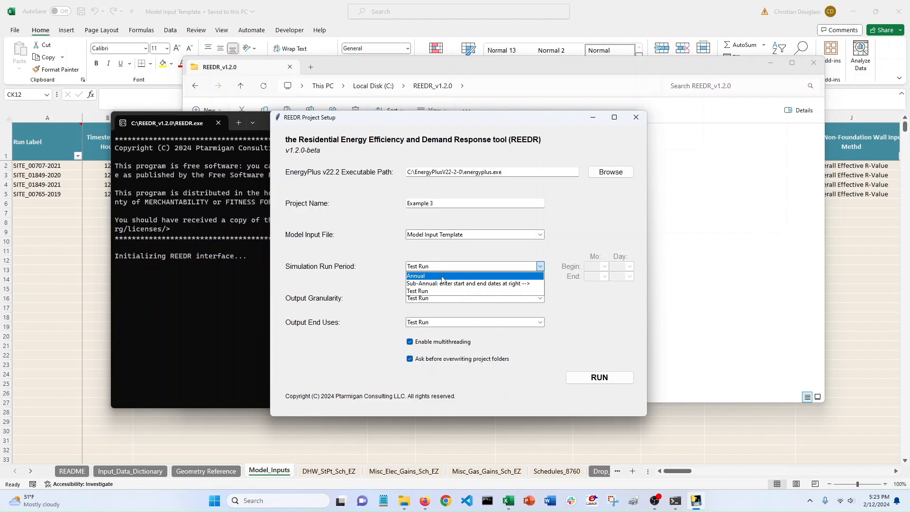
pyautogui.click(442, 276)
pyautogui.click(431, 269)
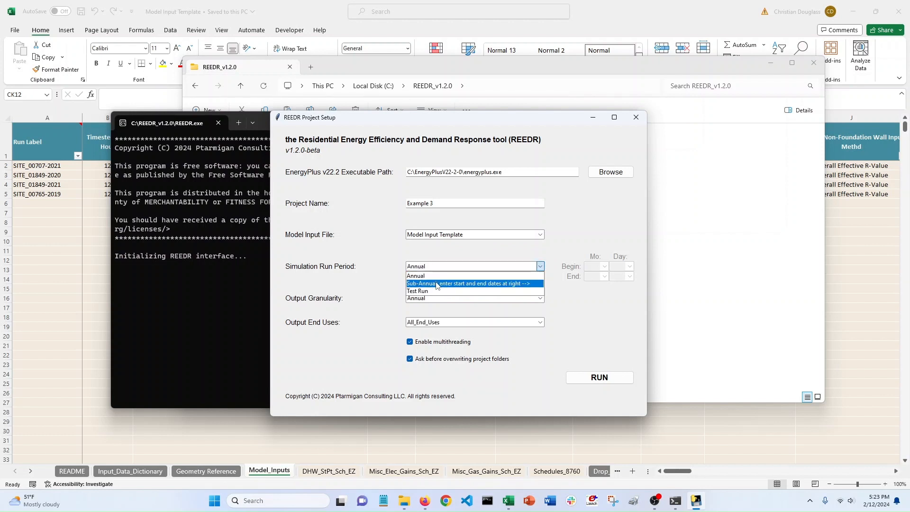
pyautogui.click(436, 284)
# Set the run period to begin in month 1, day 1 and end in month 3, day 4.
pyautogui.click(599, 268)
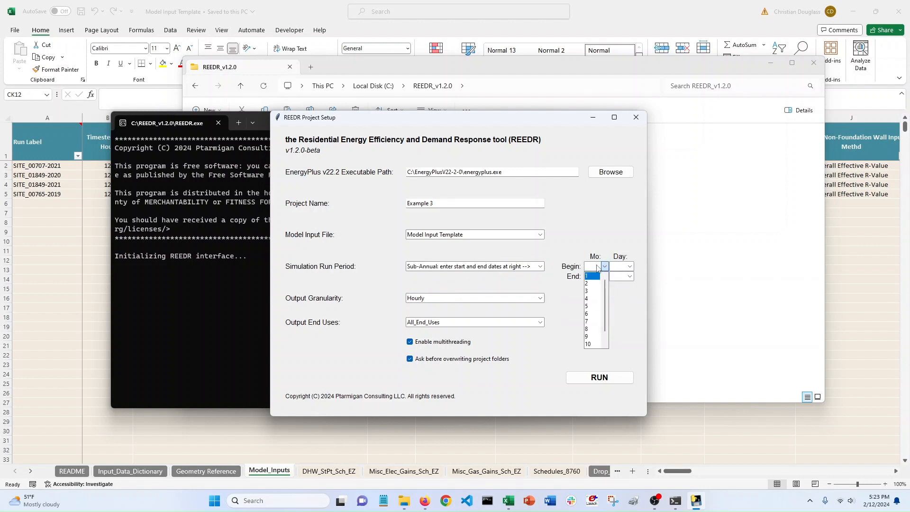
pyautogui.click(593, 276)
pyautogui.click(627, 267)
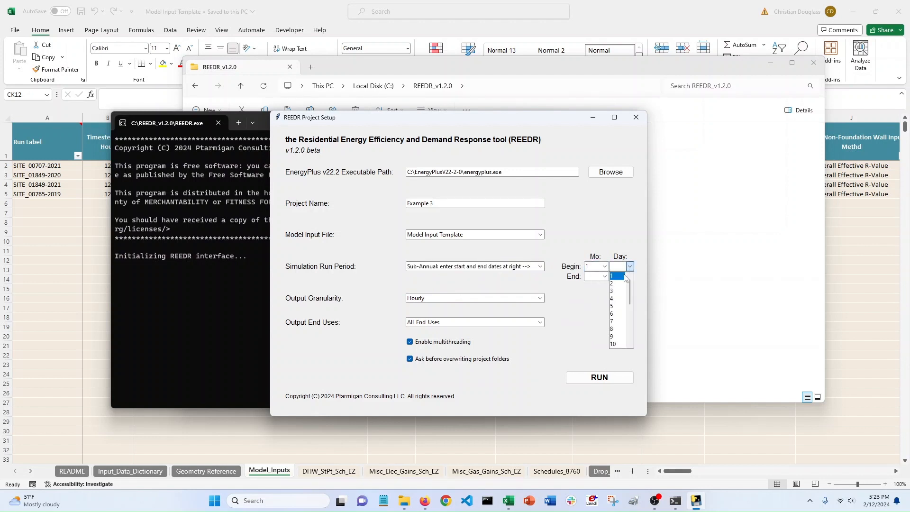
pyautogui.click(617, 277)
pyautogui.click(604, 276)
pyautogui.click(597, 301)
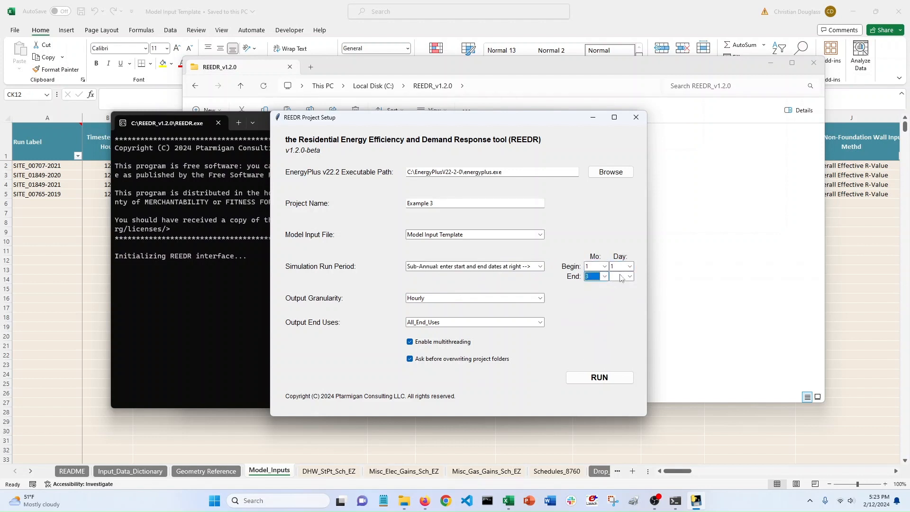
pyautogui.click(630, 276)
pyautogui.click(616, 309)
# Check the output granularity options for the sub-annual run, and try the Annual simulation run period.
pyautogui.click(455, 302)
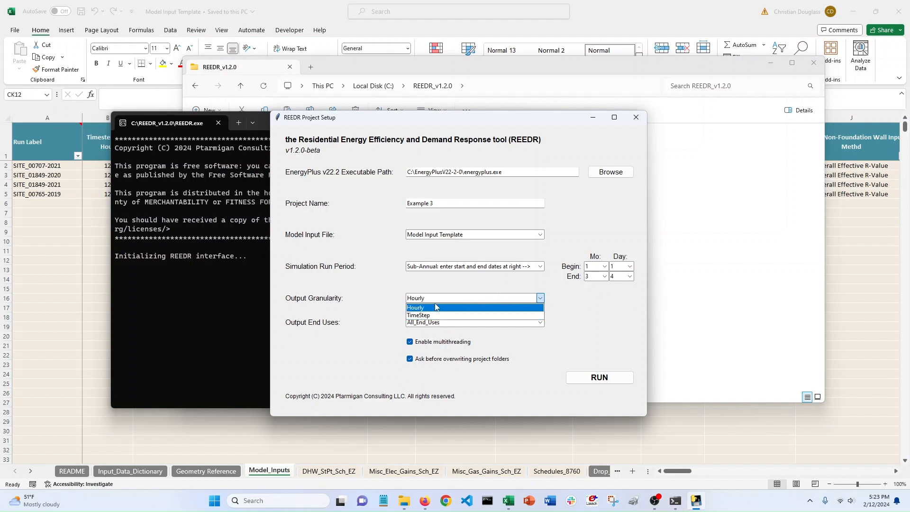
pyautogui.click(448, 279)
pyautogui.click(450, 267)
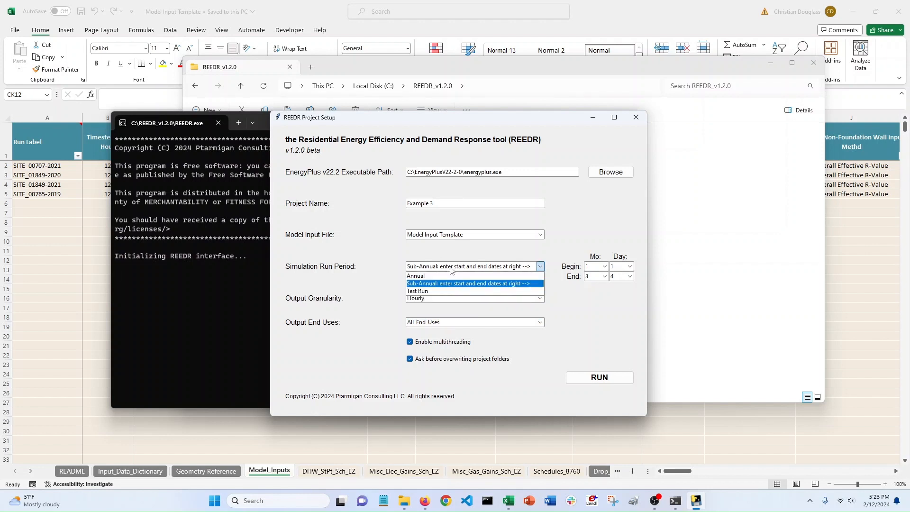
pyautogui.click(449, 275)
# Try Hourly output granularity for the annual run and review the available output end uses.
pyautogui.click(435, 301)
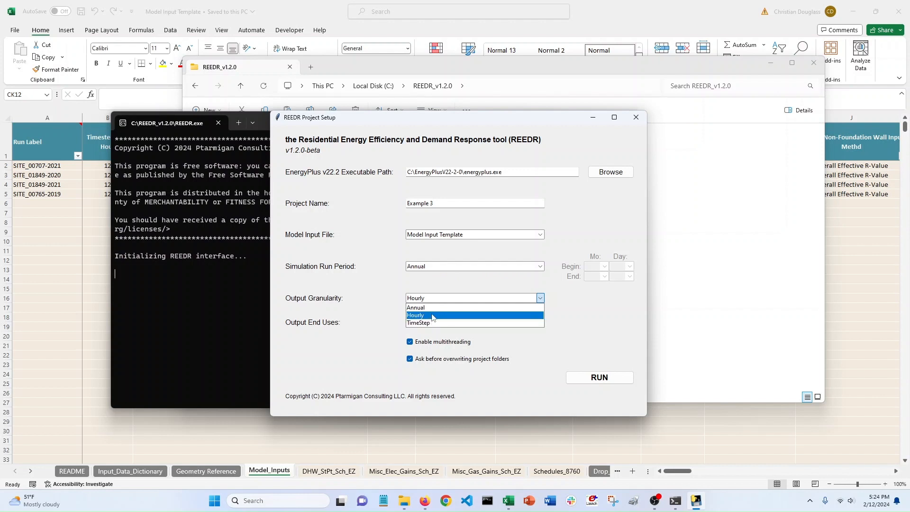
pyautogui.click(411, 316)
pyautogui.click(459, 323)
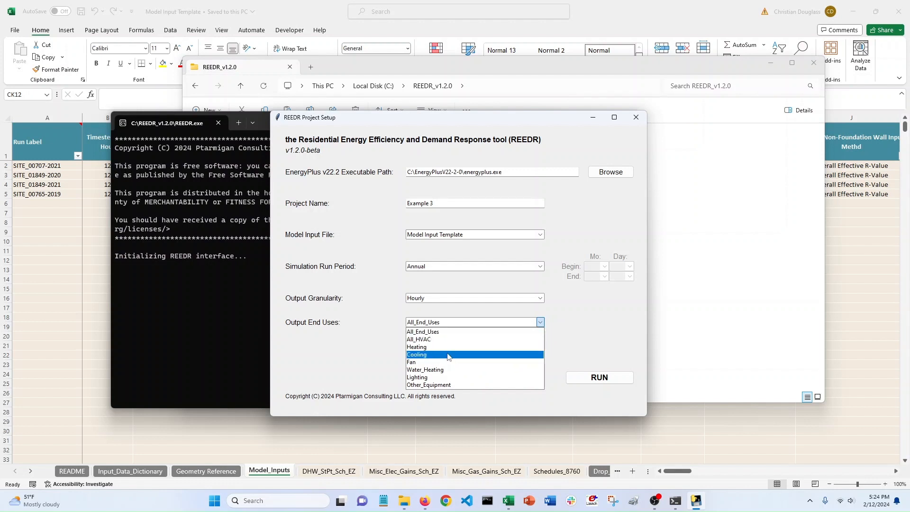
pyautogui.click(431, 268)
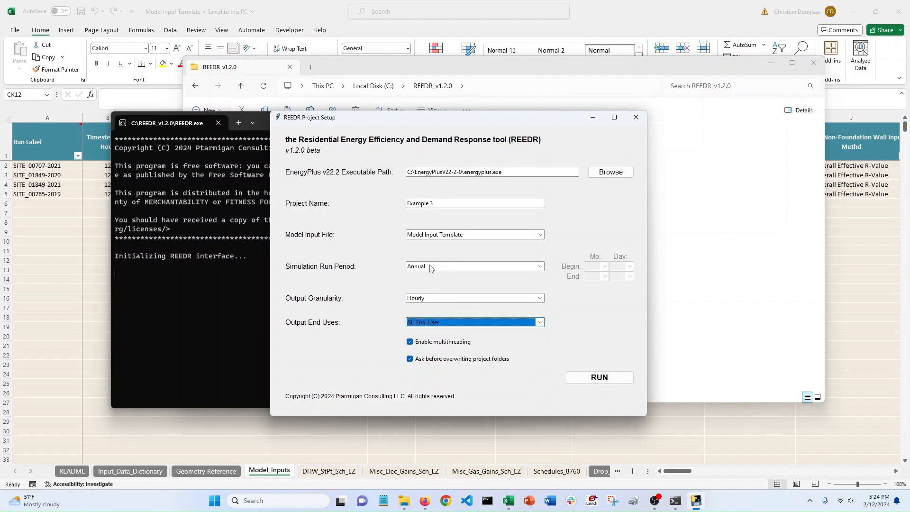
# Try Annual output granularity with All_End_Uses as the output end uses.
pyautogui.click(432, 298)
pyautogui.click(432, 308)
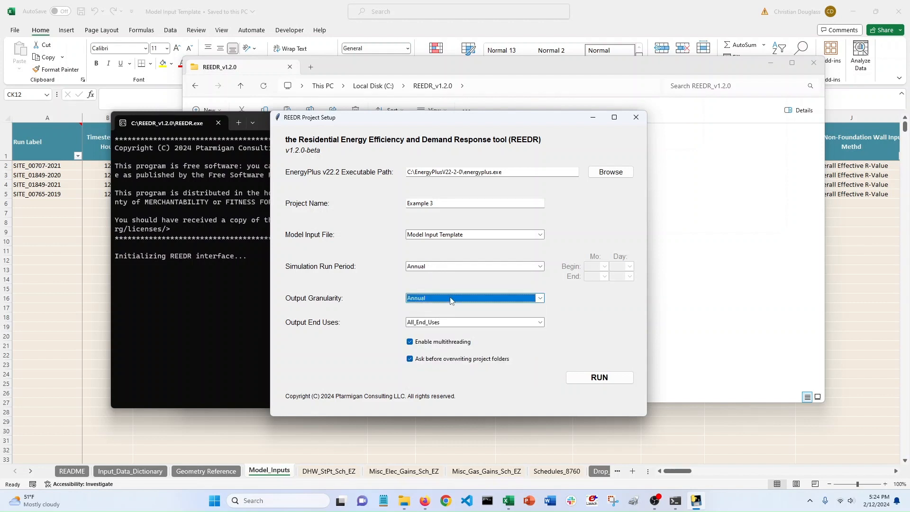
pyautogui.click(450, 324)
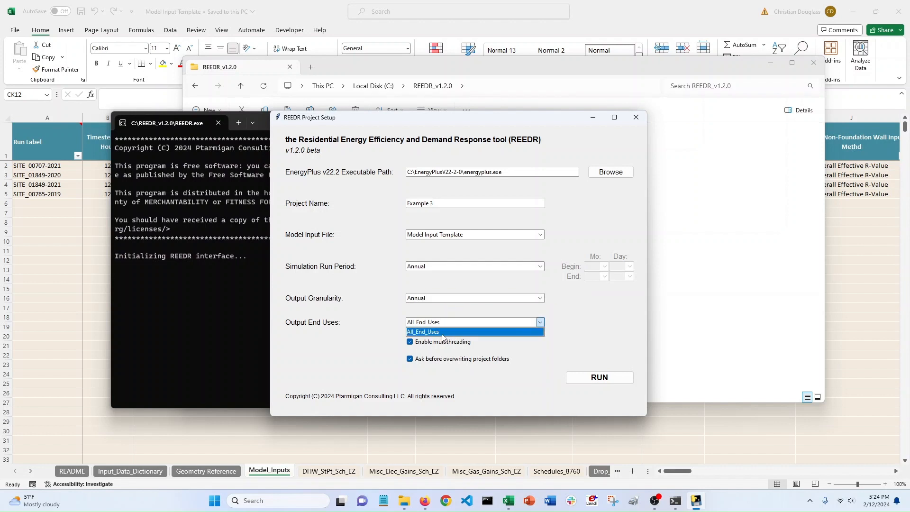
pyautogui.click(440, 331)
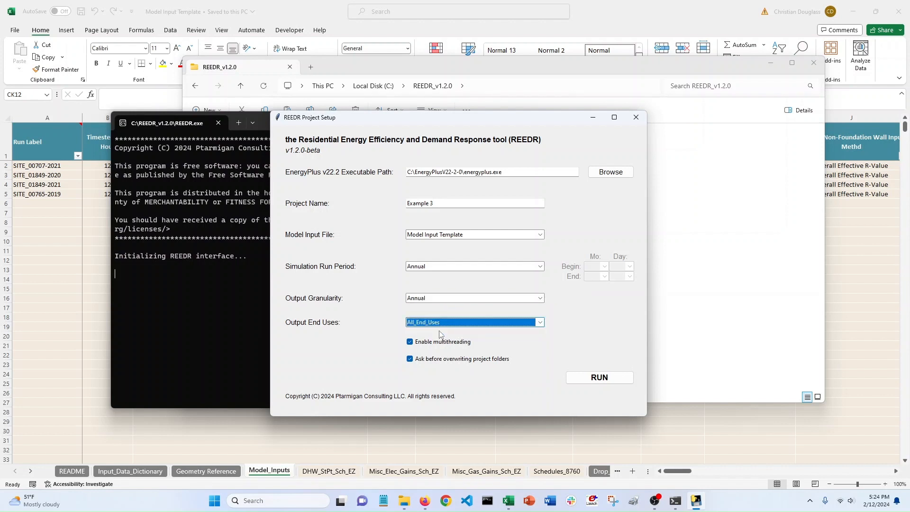
# Try TimeStep output granularity with Heating as the output end use.
pyautogui.click(426, 298)
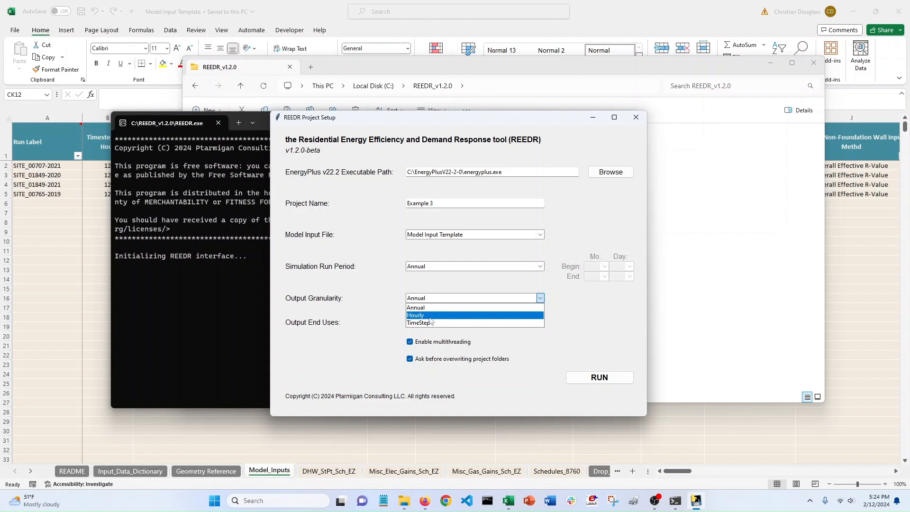
pyautogui.click(429, 323)
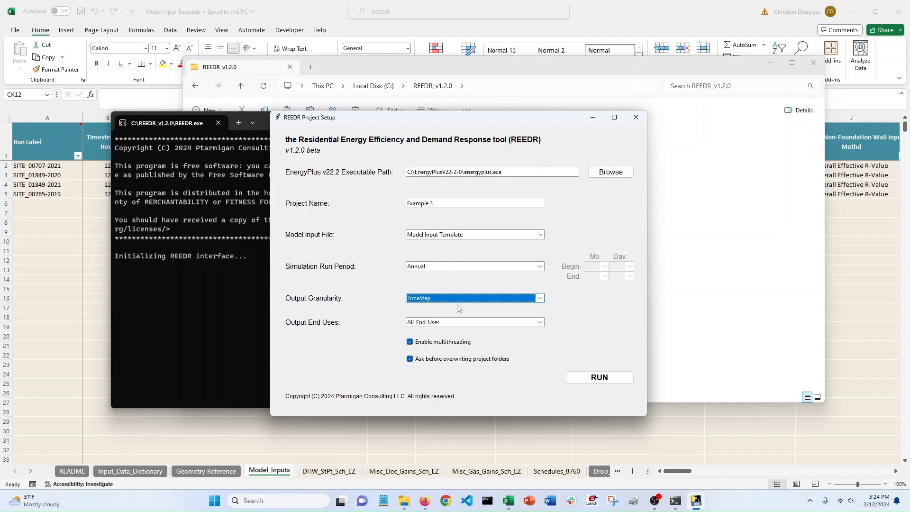
pyautogui.click(449, 322)
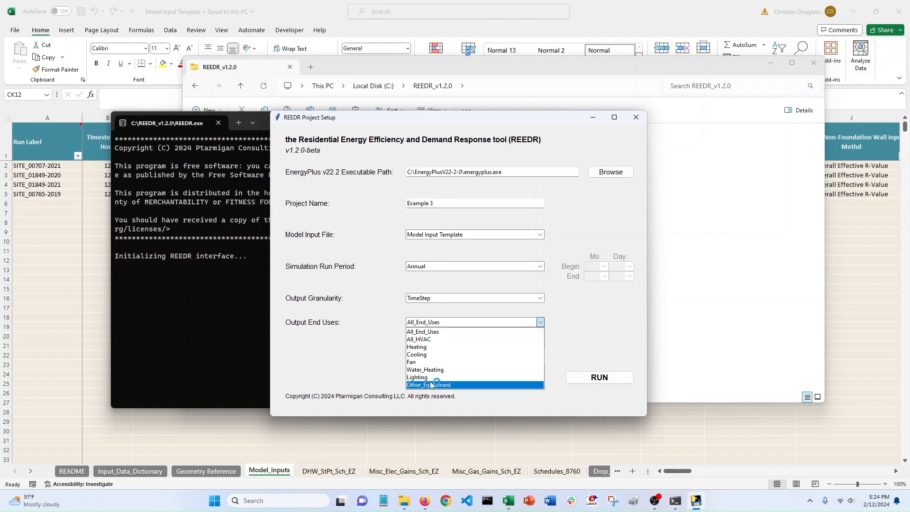
pyautogui.click(431, 349)
# Set the simulation run period to Test Run and run the project, overwriting the existing Example 3 folder, and close the finished console.
pyautogui.click(429, 266)
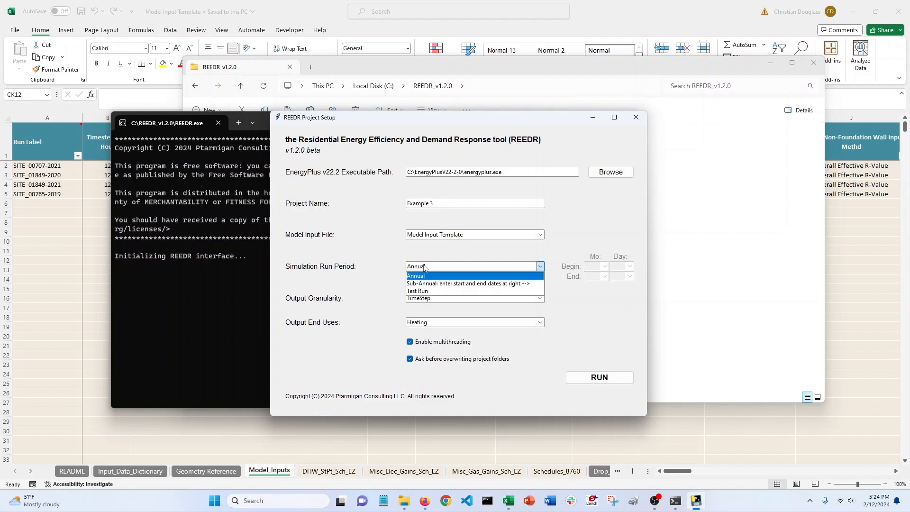
pyautogui.click(424, 294)
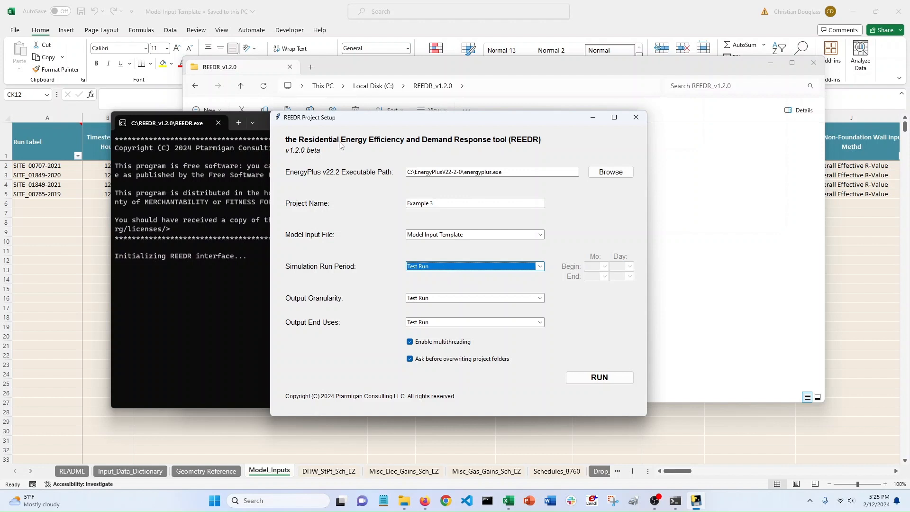
pyautogui.click(592, 377)
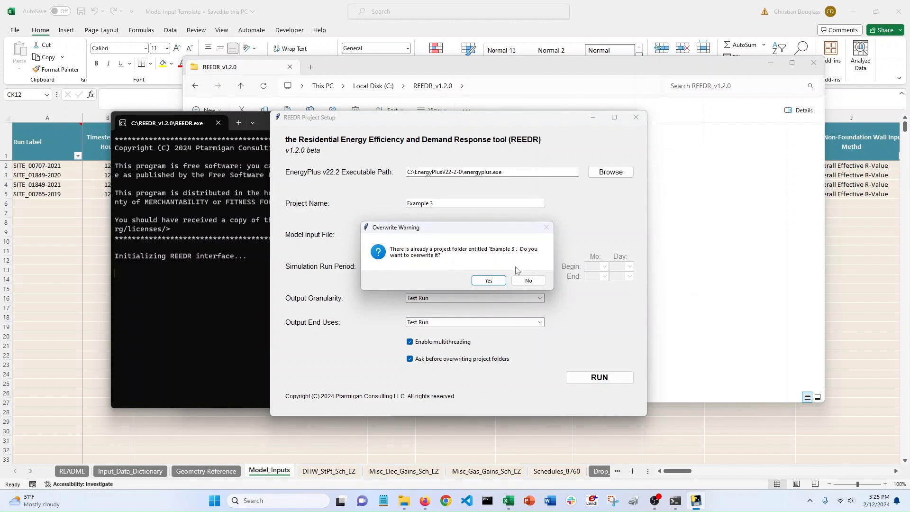
pyautogui.click(493, 280)
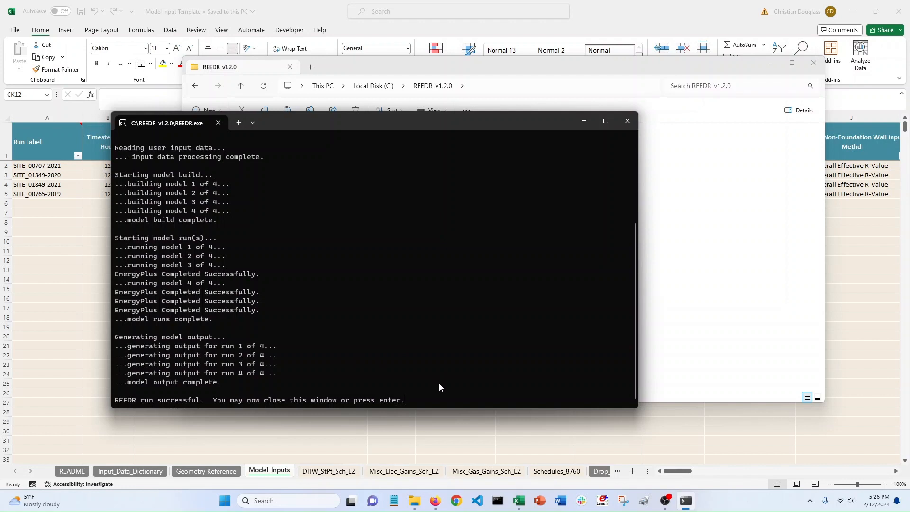
pyautogui.press('Return')
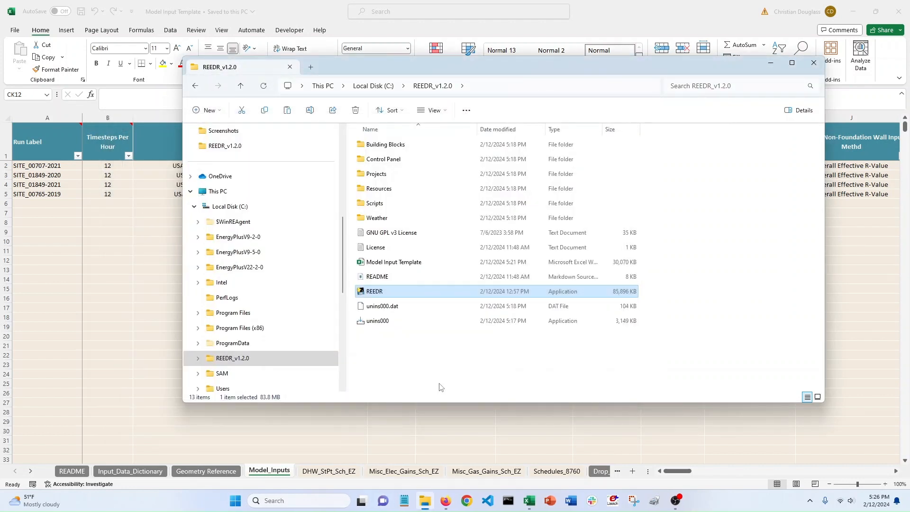
# Open the Example 3 project folder under Projects and examine the EnergyPlus output and input files for SITE_00707-2021.
pyautogui.doubleClick(377, 174)
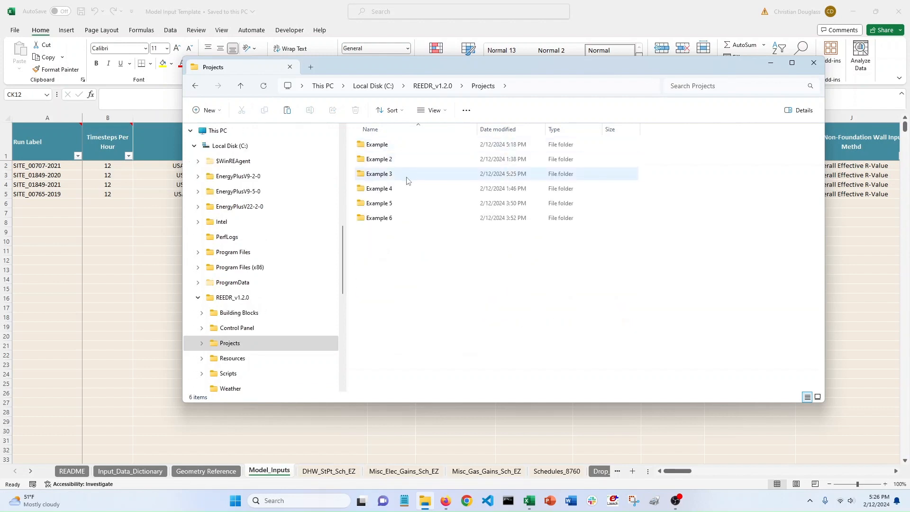
pyautogui.click(400, 176)
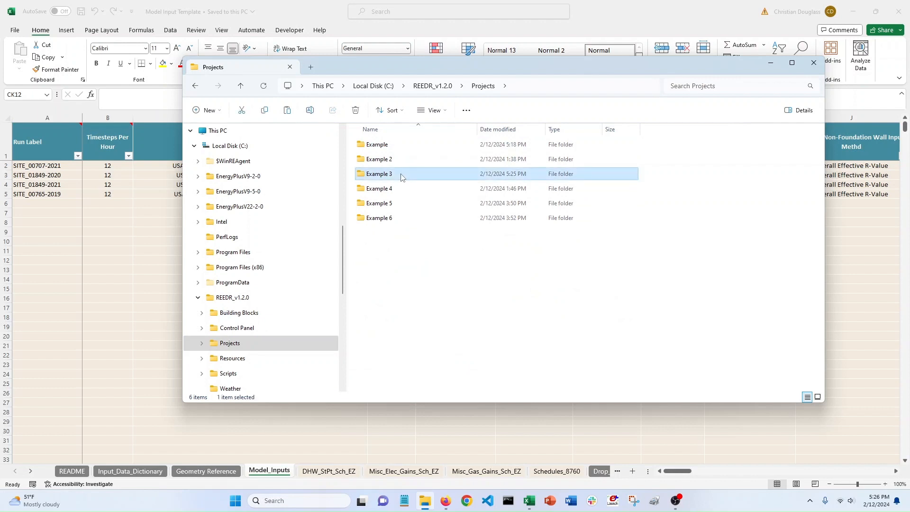
pyautogui.doubleClick(400, 177)
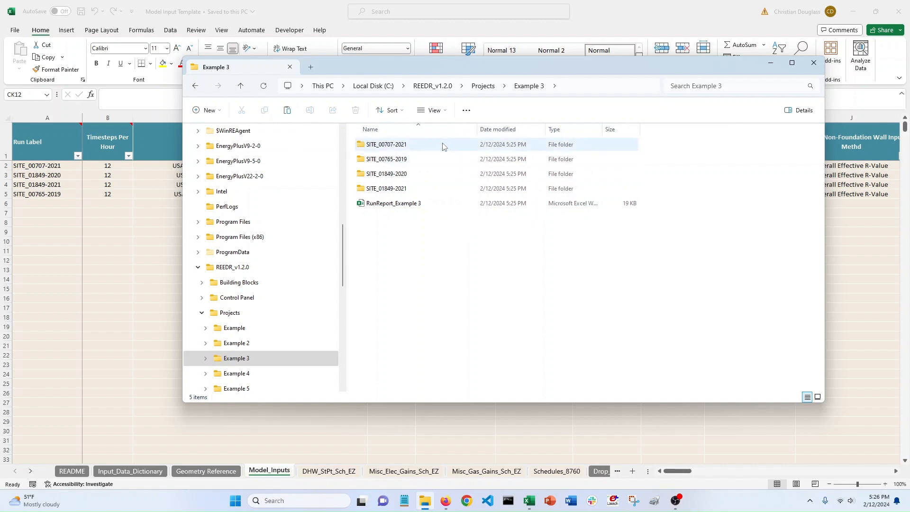
pyautogui.doubleClick(421, 145)
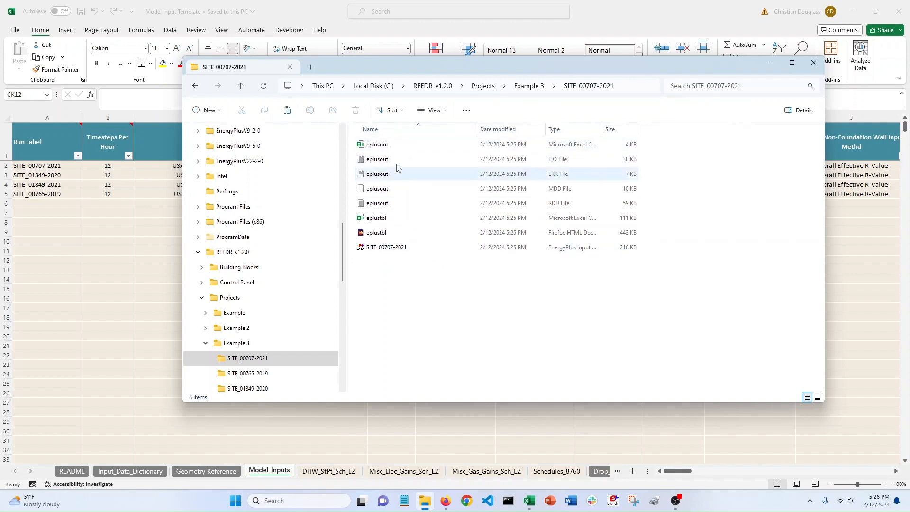
pyautogui.click(403, 248)
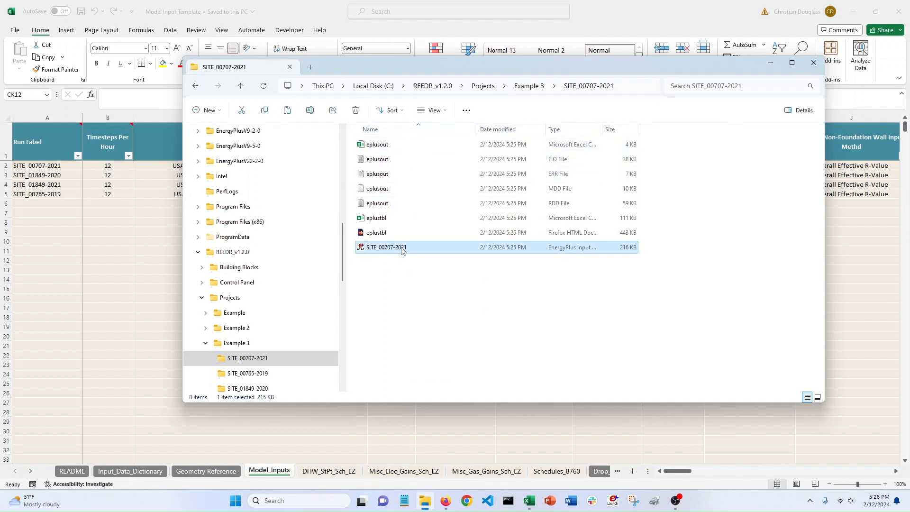
# Go back through the Example 3 and Projects folders to the main REEDR_v1.2.0 folder.
pyautogui.click(528, 86)
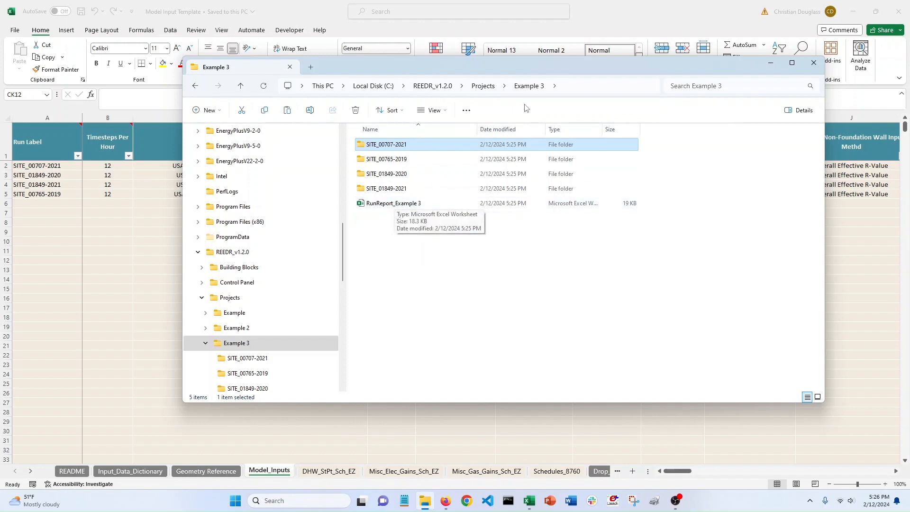
pyautogui.click(483, 86)
pyautogui.click(432, 86)
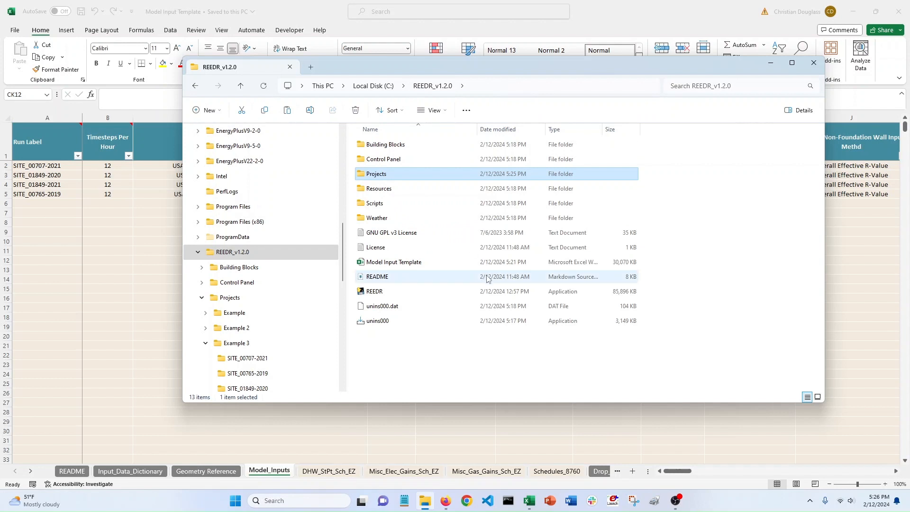